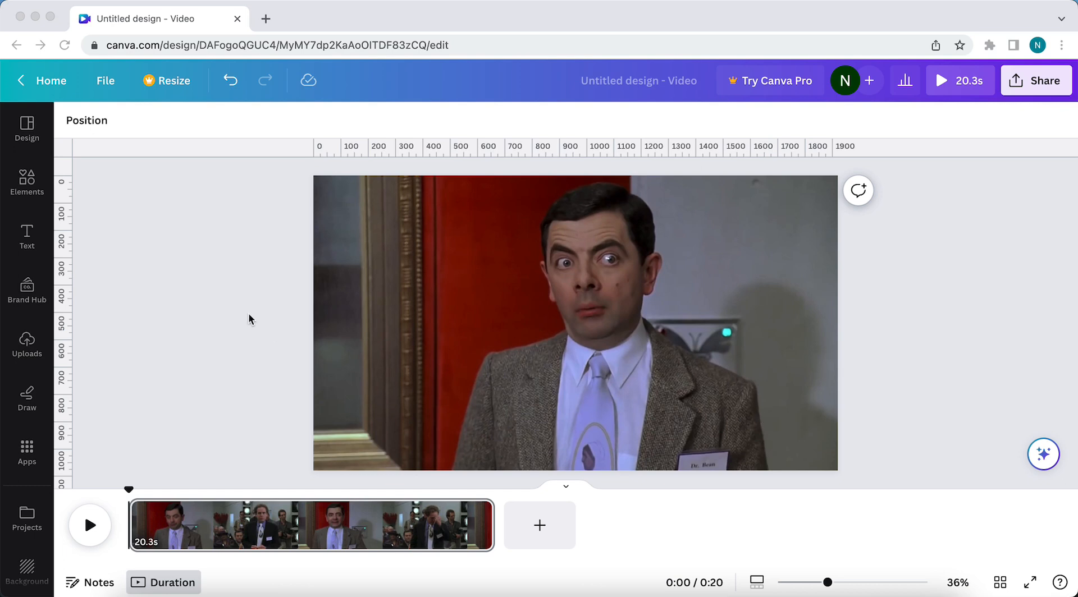
# Play the video to about the ten-second mark and add a heading reading "Hello" at the bottom centre of the frame.
pyautogui.click(89, 526)
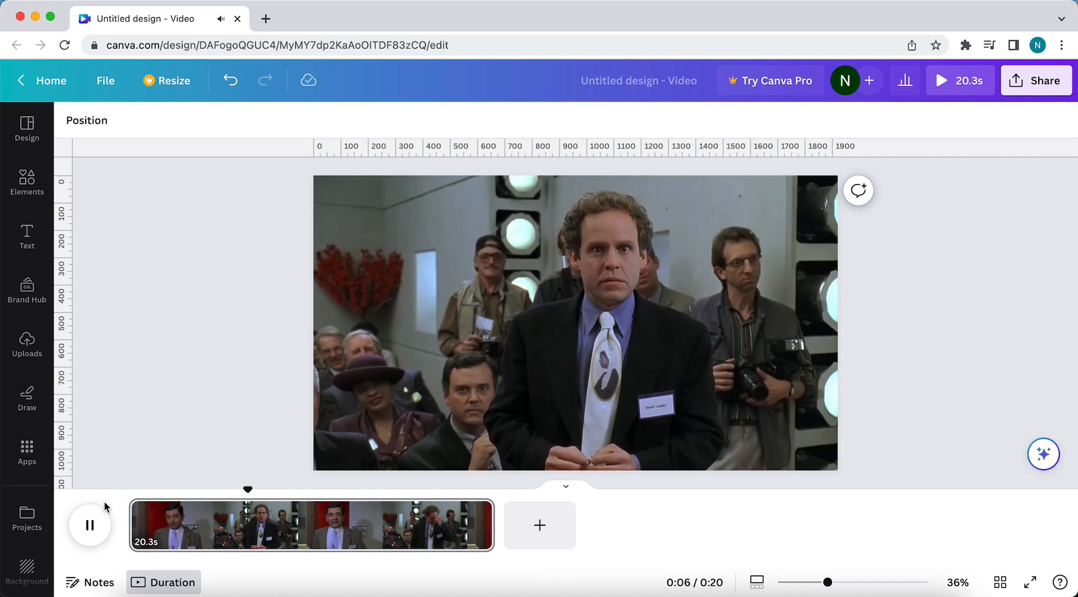
pyautogui.click(98, 533)
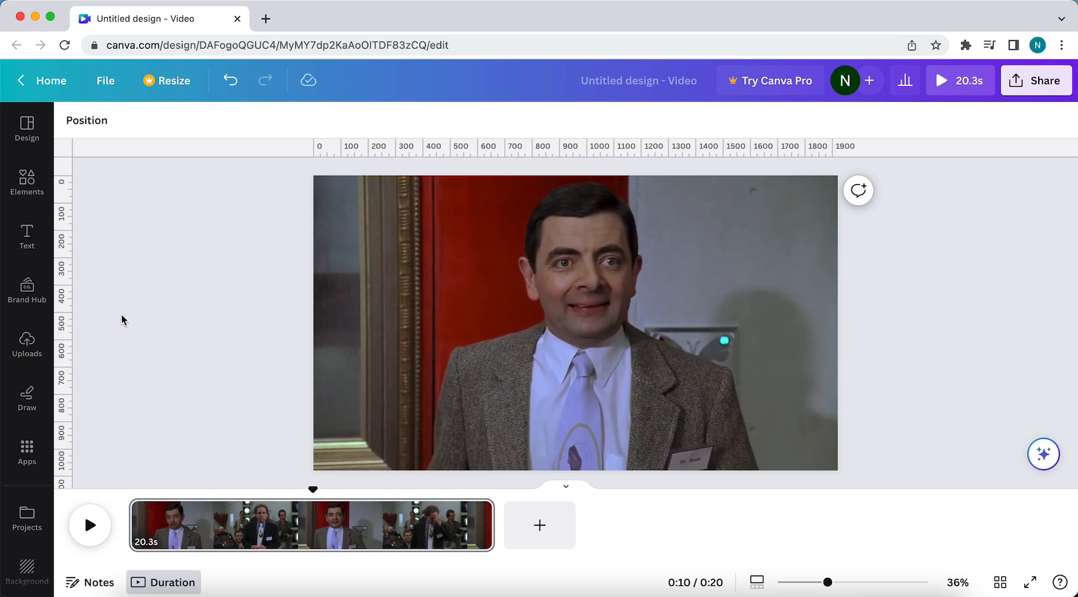
pyautogui.click(27, 235)
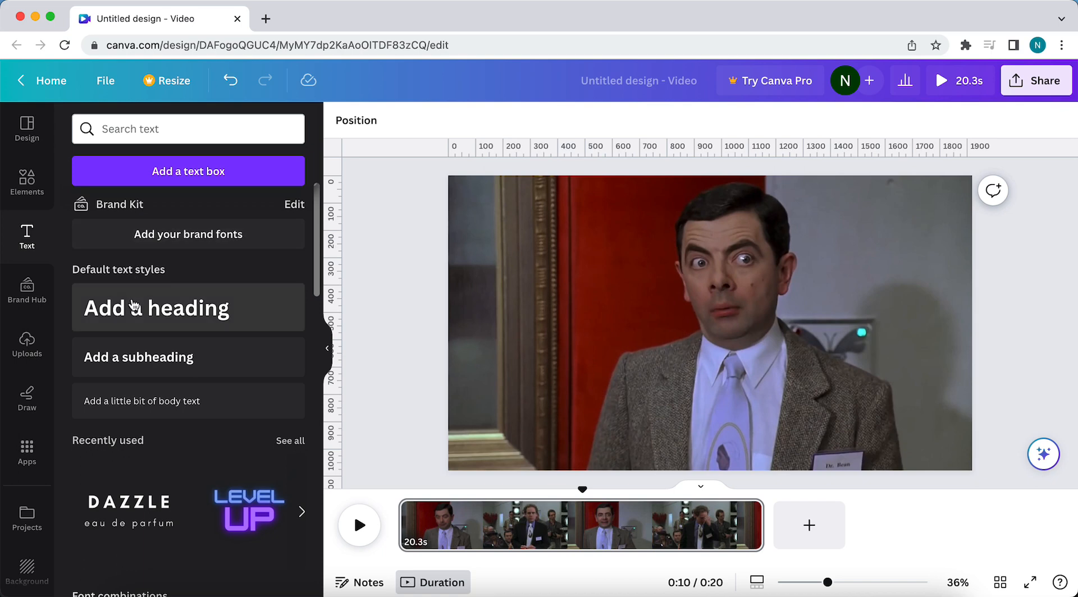
pyautogui.moveTo(141, 308); pyautogui.dragTo(736, 400)
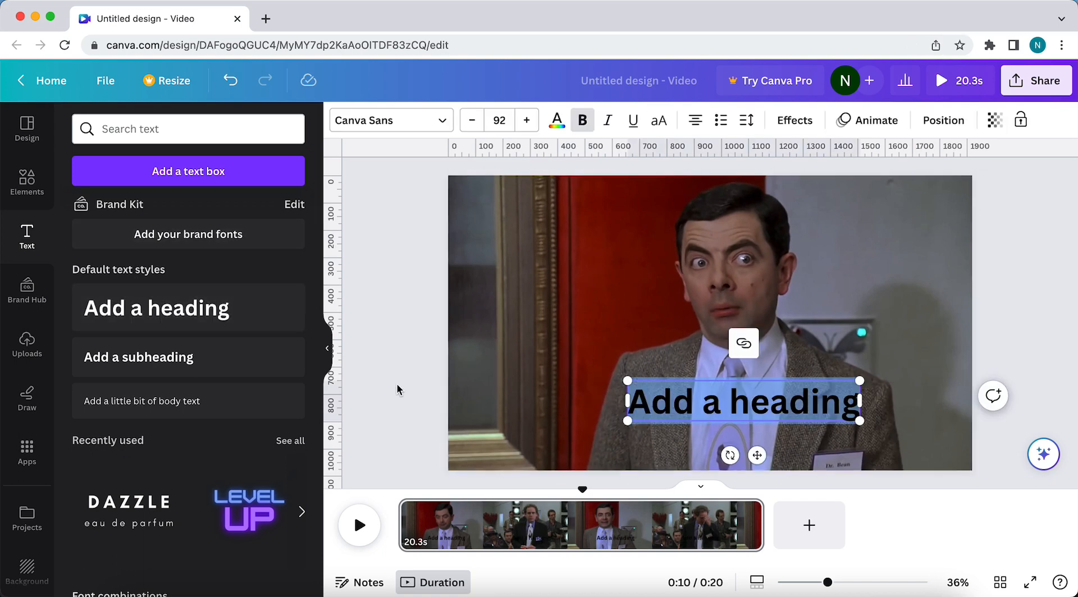
pyautogui.click(326, 348)
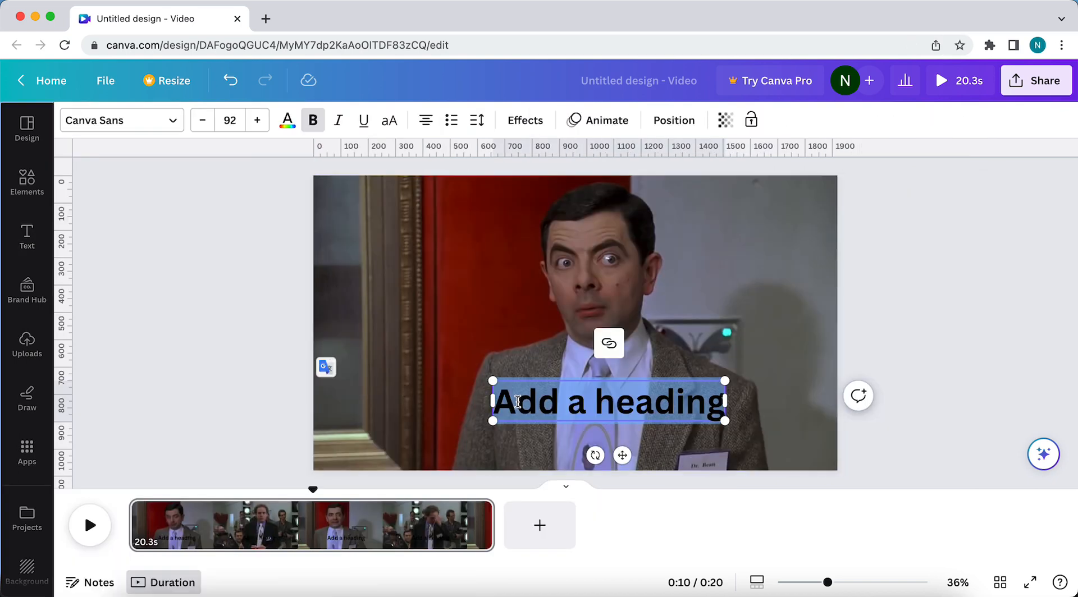
pyautogui.write('He')
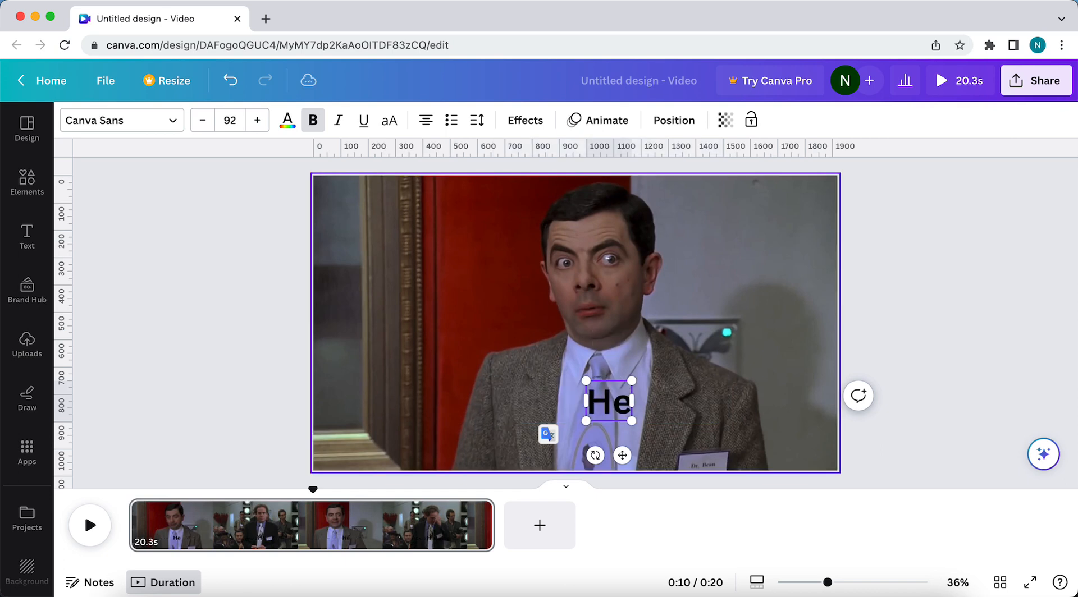
pyautogui.write('llo')
pyautogui.click(530, 419)
pyautogui.click(612, 413)
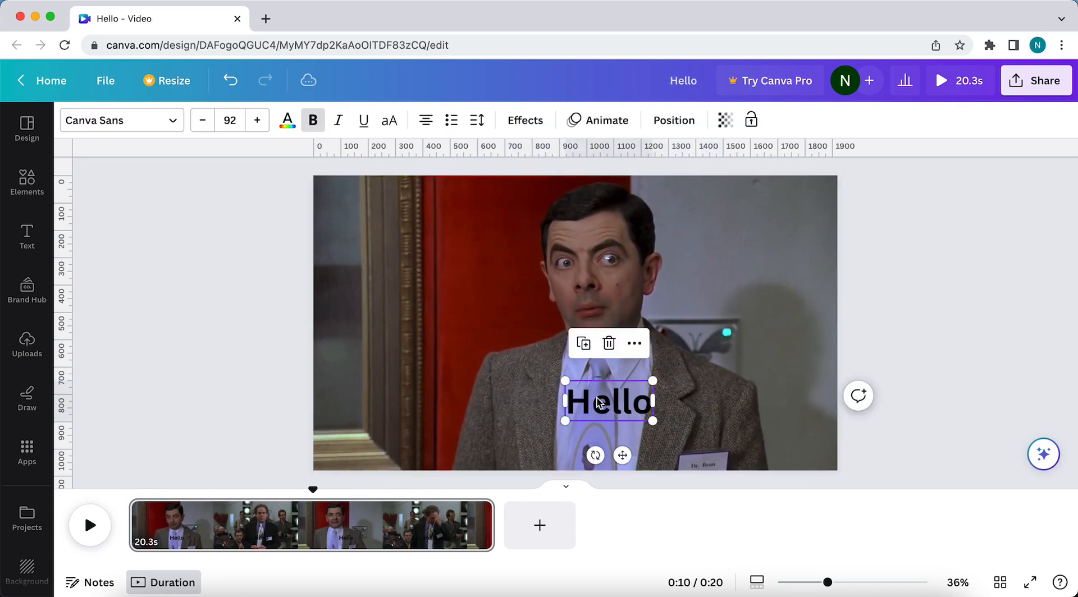
pyautogui.moveTo(616, 456); pyautogui.dragTo(582, 493)
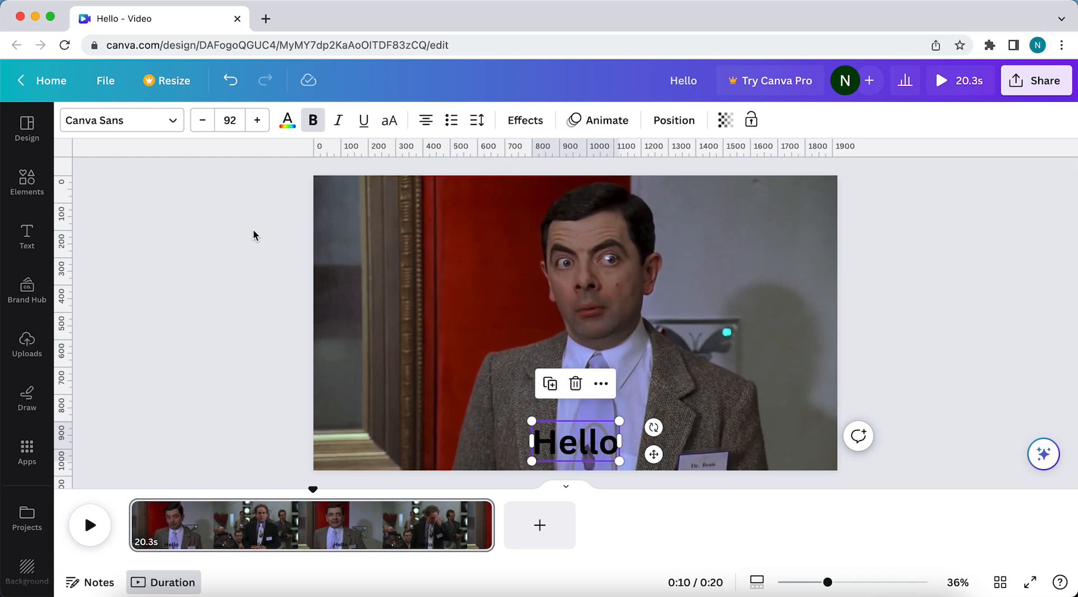
# Colour the Hello text white and apply the Lift effect to it.
pyautogui.click(287, 120)
pyautogui.click(167, 211)
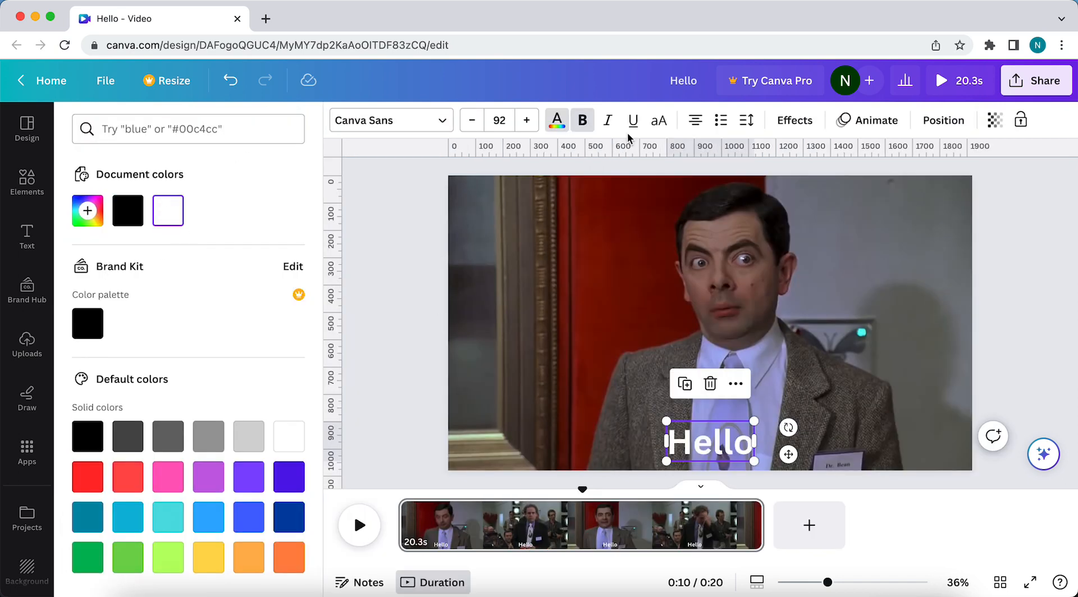
pyautogui.click(795, 120)
pyautogui.click(280, 213)
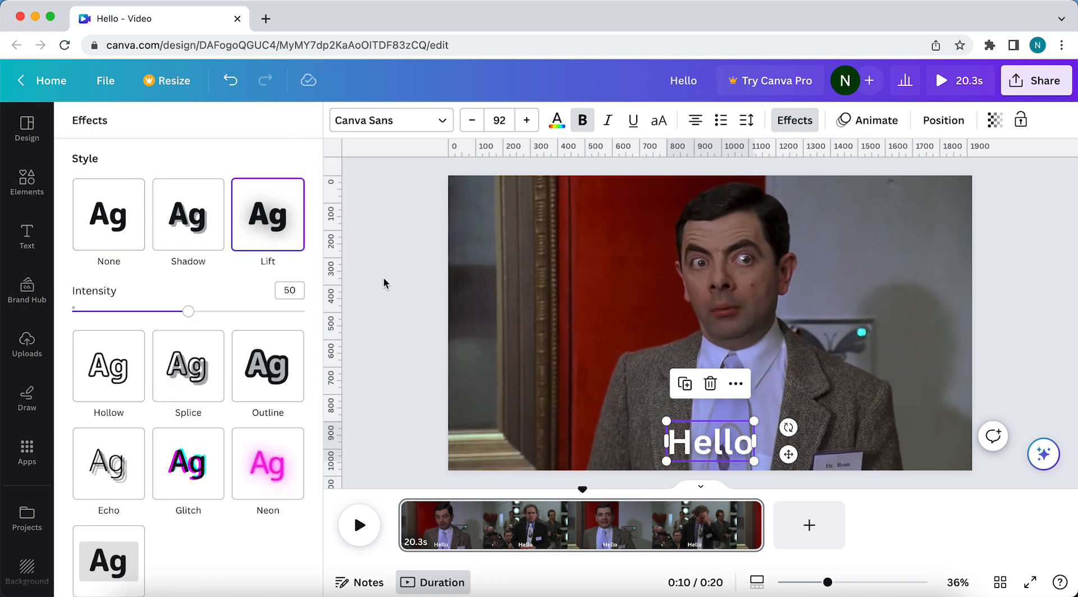
pyautogui.click(391, 283)
pyautogui.click(145, 258)
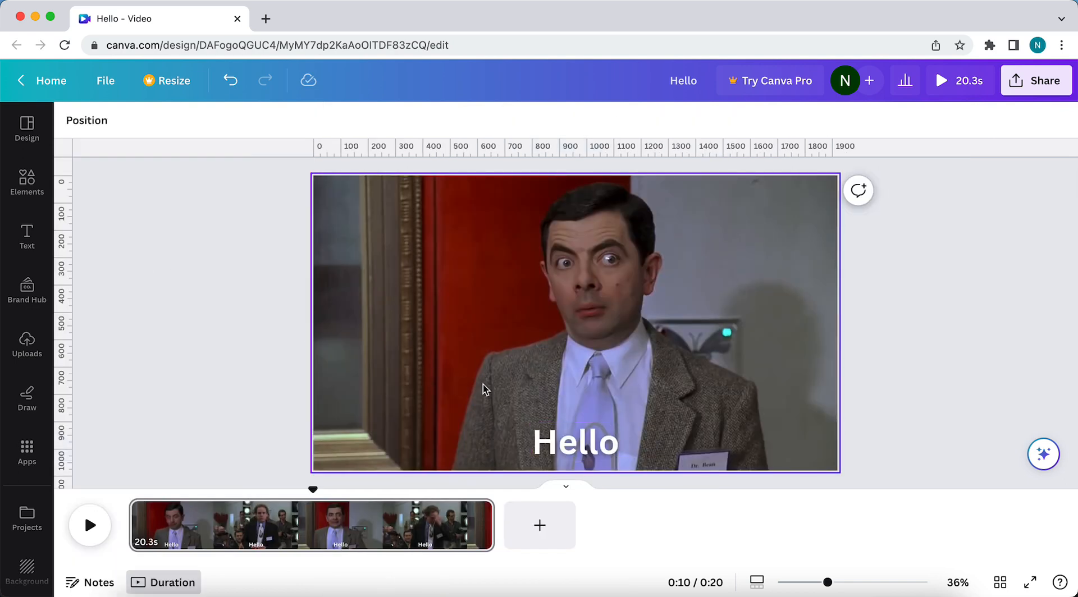
# Shrink the Hello text to a font size of about 58.9.
pyautogui.click(562, 443)
pyautogui.moveTo(618, 422); pyautogui.dragTo(638, 459)
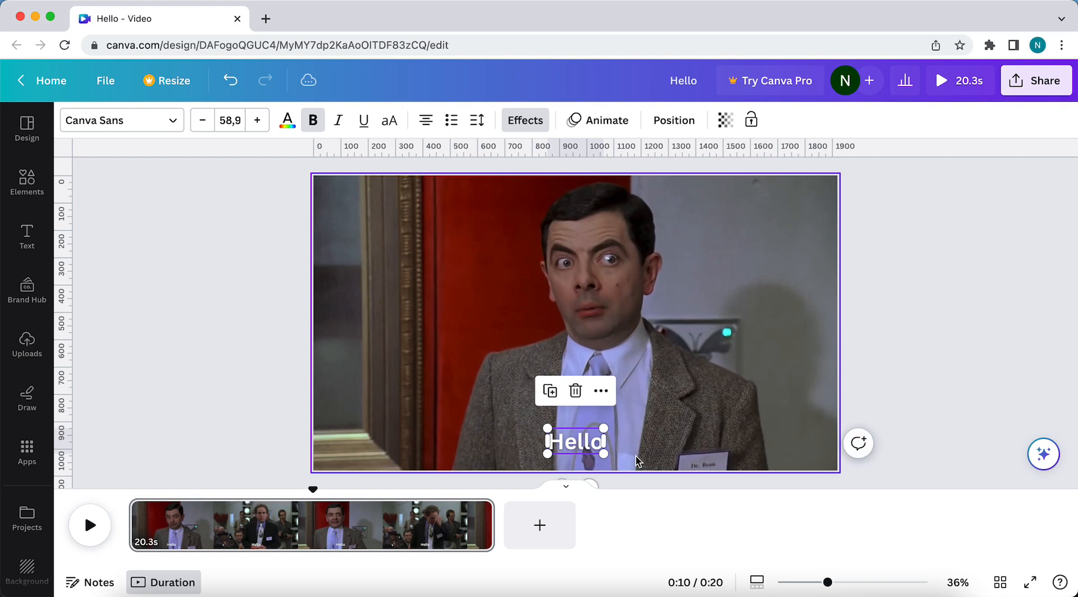
pyautogui.click(271, 431)
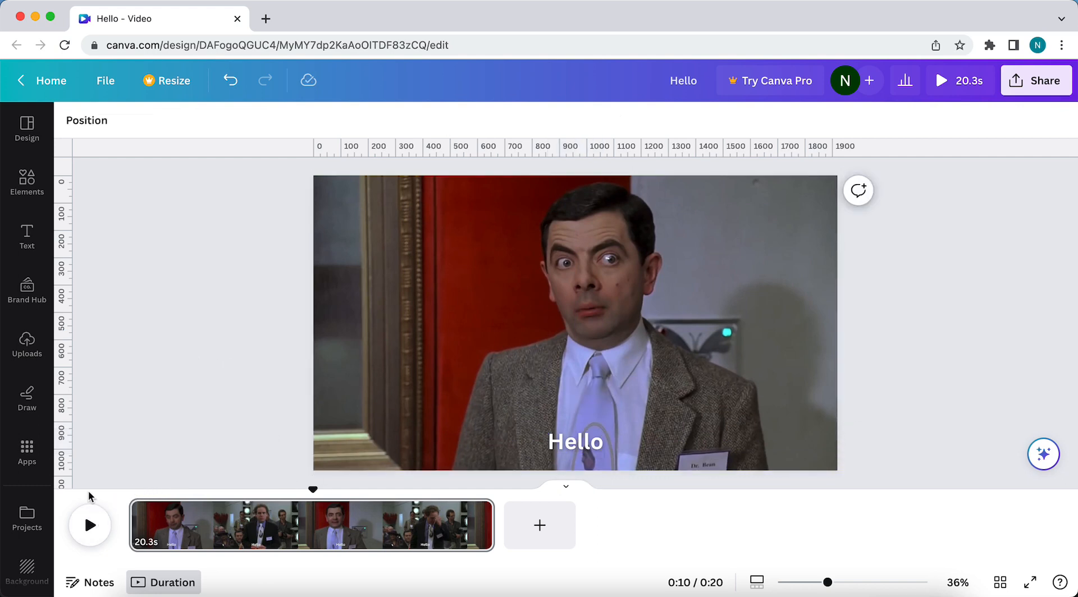
# Play the video from about 8.5 seconds and split the clip at about 9.9 seconds.
pyautogui.click(284, 491)
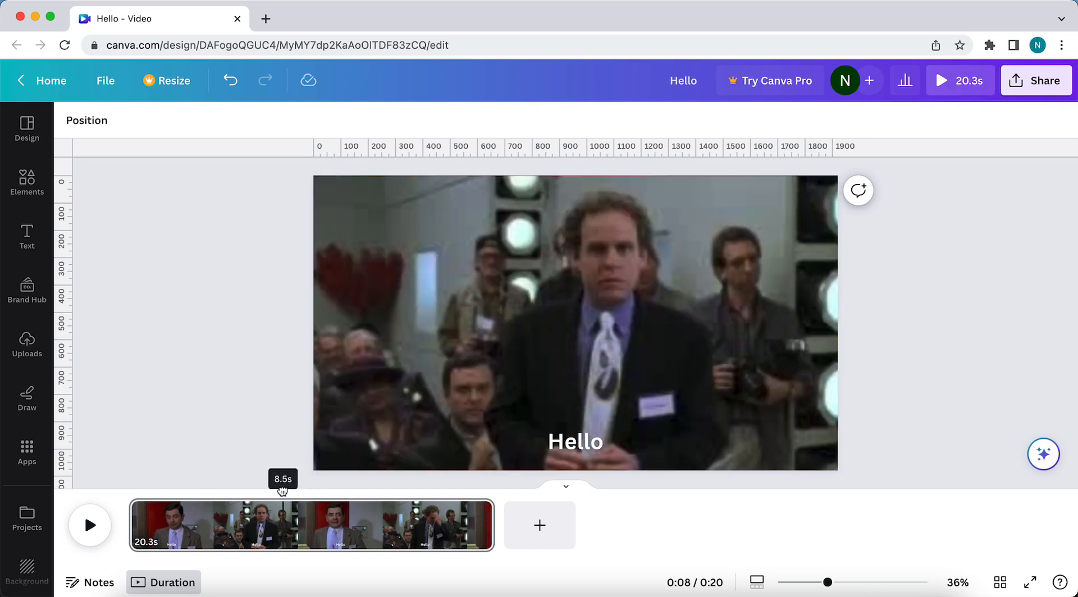
pyautogui.click(86, 527)
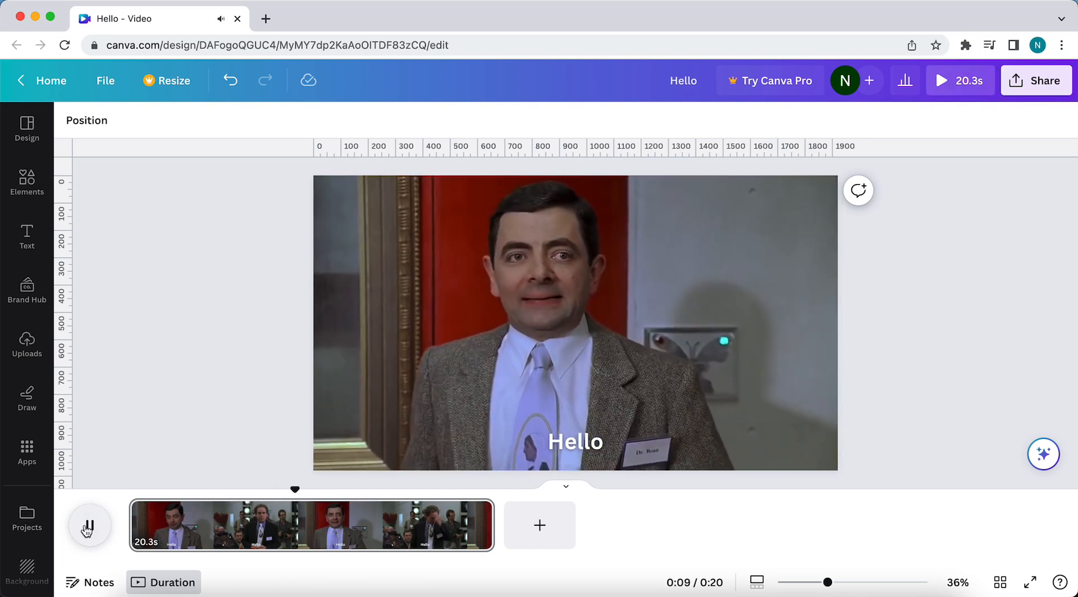
pyautogui.click(90, 528)
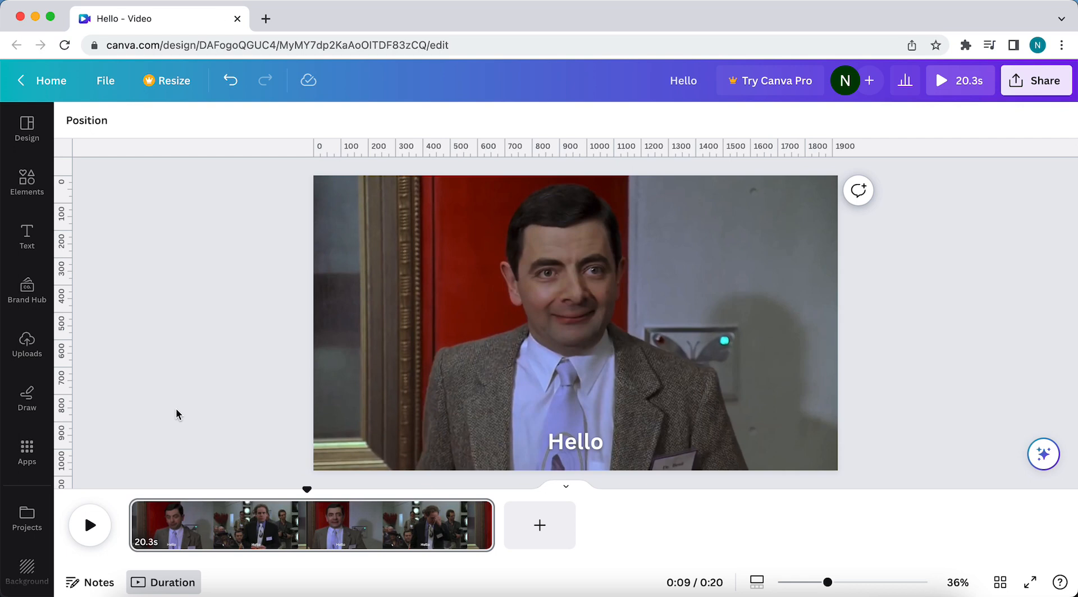
pyautogui.press('s')
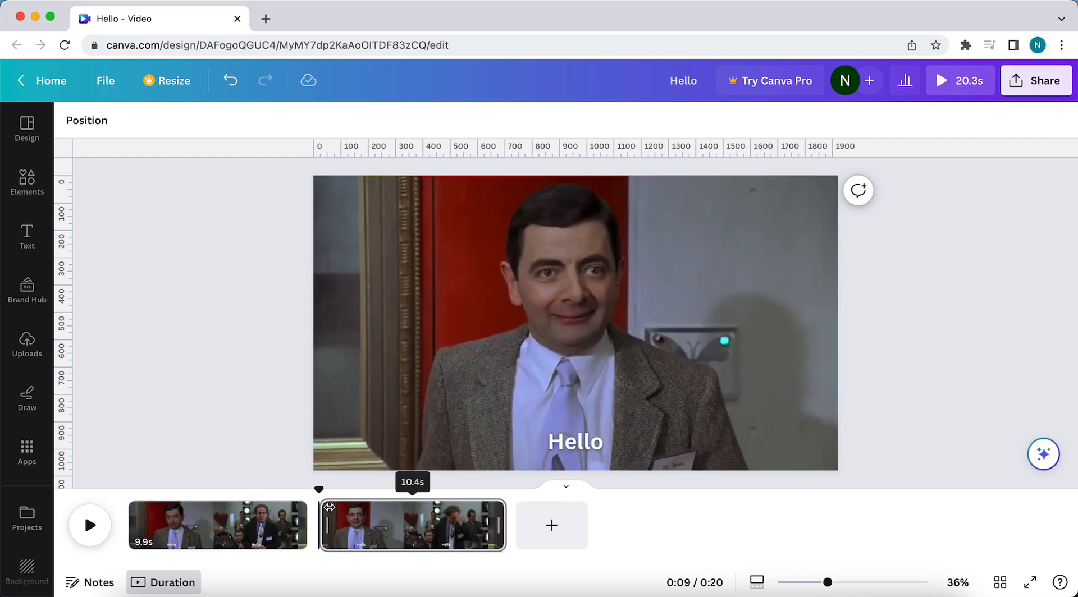
pyautogui.rightClick(358, 527)
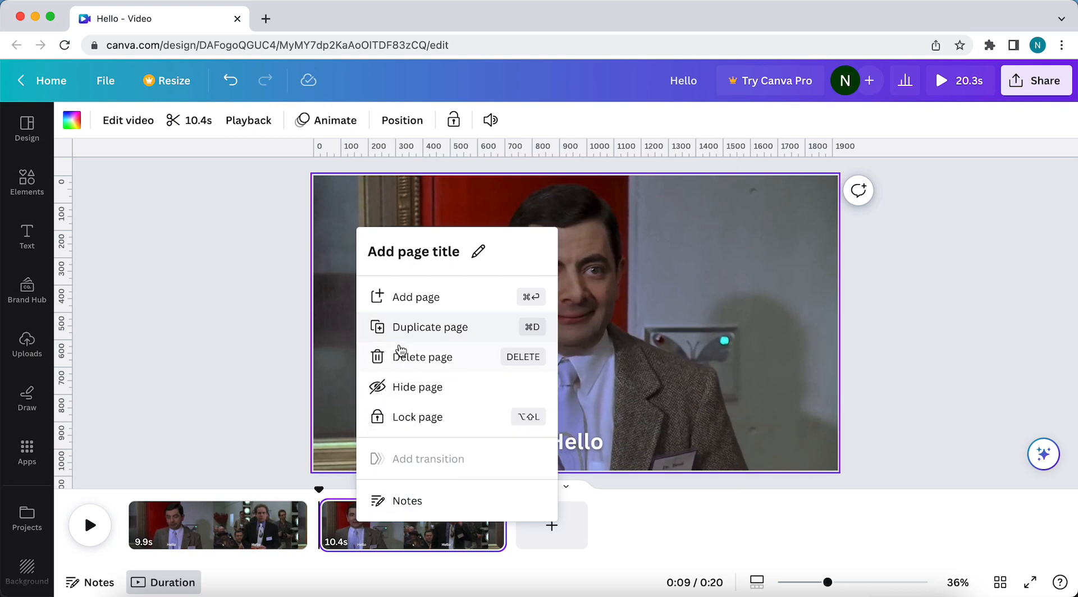
pyautogui.moveTo(319, 490); pyautogui.dragTo(384, 516)
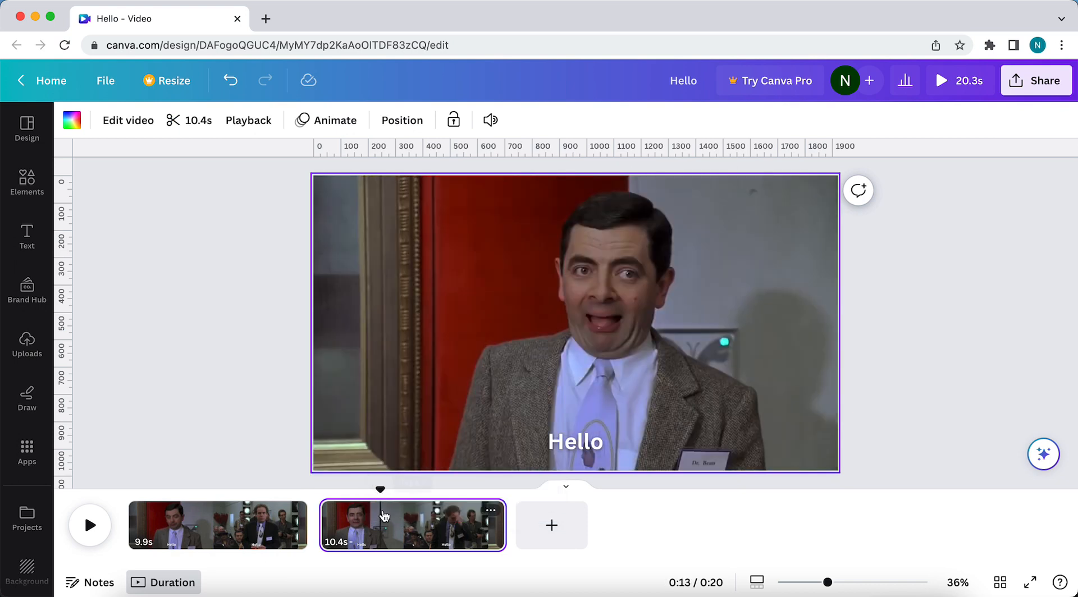
pyautogui.rightClick(384, 516)
pyautogui.click(423, 457)
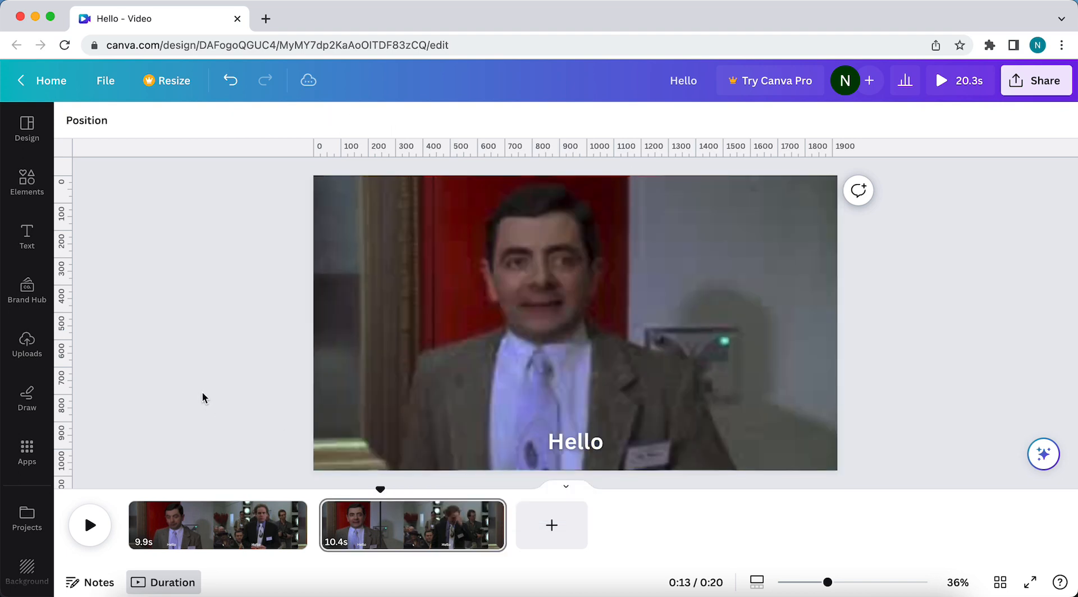
# Play the video across the split to review where the Hello caption should end.
pyautogui.moveTo(371, 490); pyautogui.dragTo(301, 490)
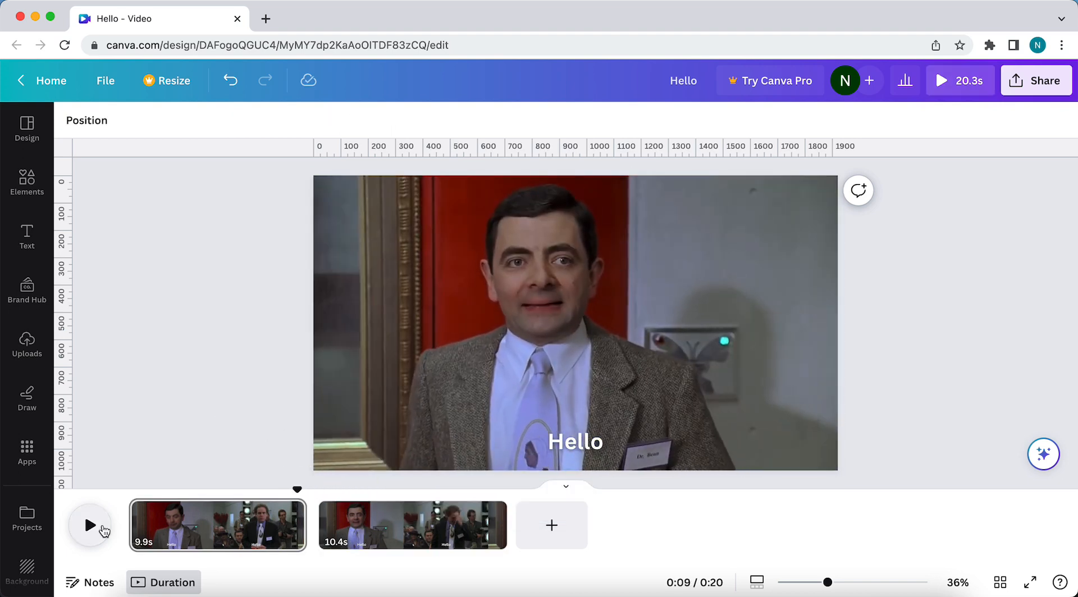
pyautogui.click(88, 525)
pyautogui.click(89, 528)
# Delete the Hello text from the second clip.
pyautogui.moveTo(321, 490); pyautogui.dragTo(375, 508)
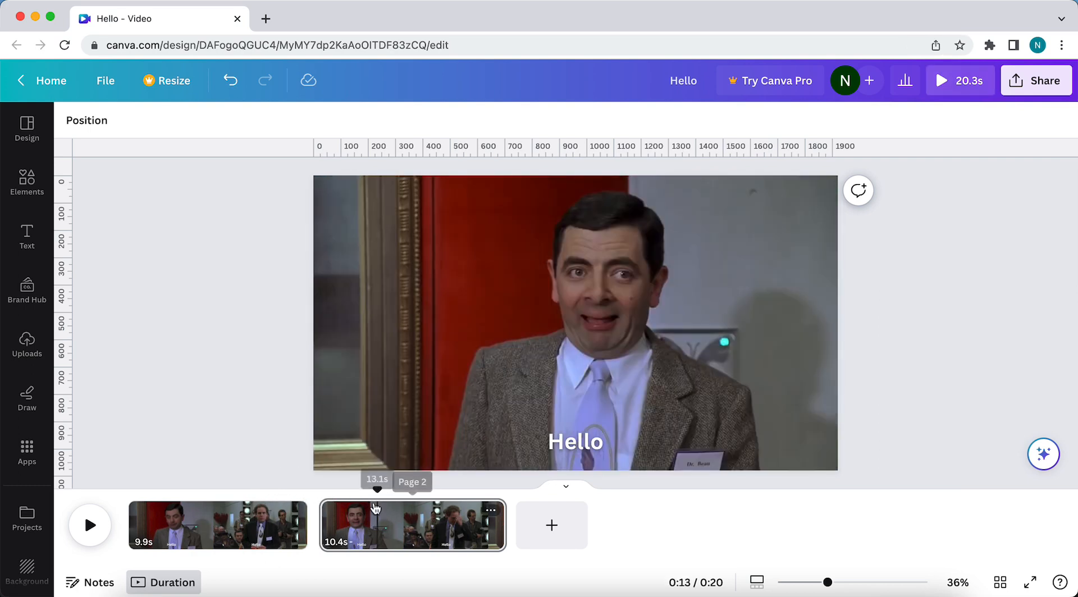
pyautogui.click(562, 435)
pyautogui.press('Delete')
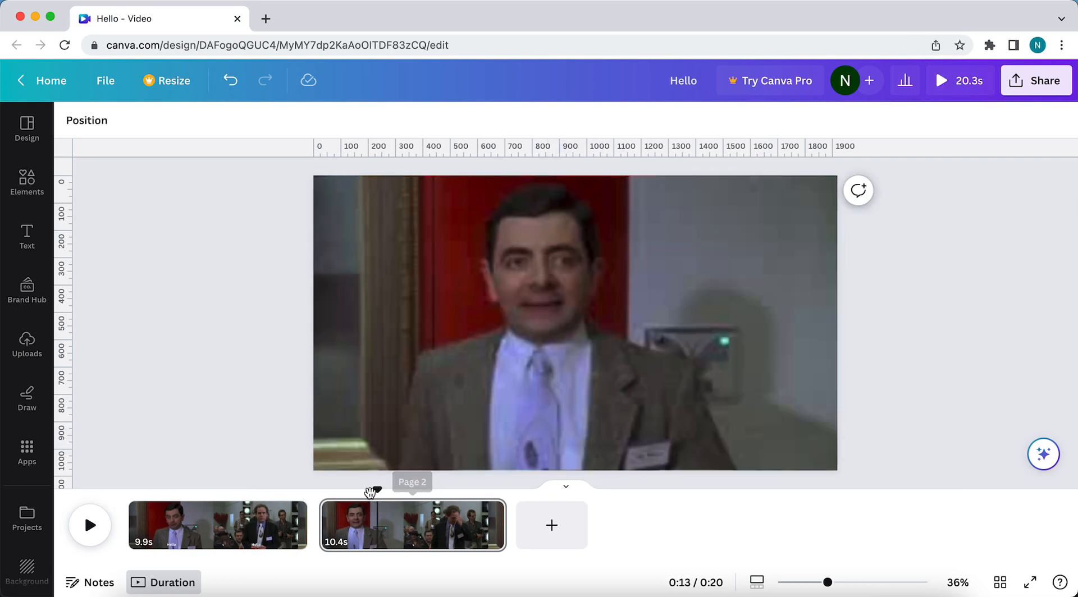
# Play the first clip from about five seconds and split it at about 8.6 seconds, where the Hello caption should start.
pyautogui.moveTo(378, 483); pyautogui.dragTo(230, 487)
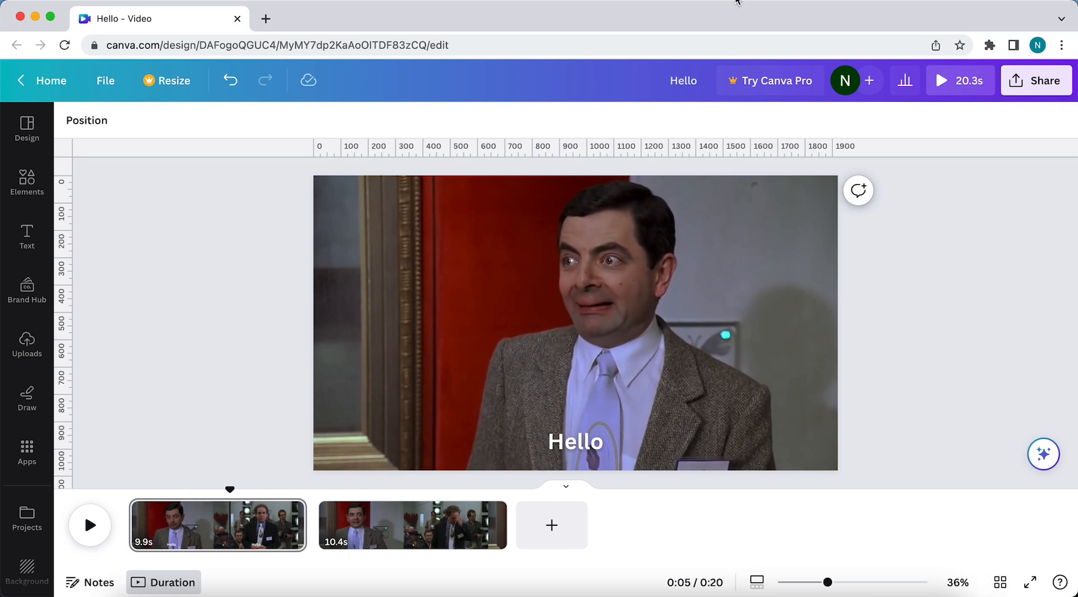
pyautogui.click(90, 525)
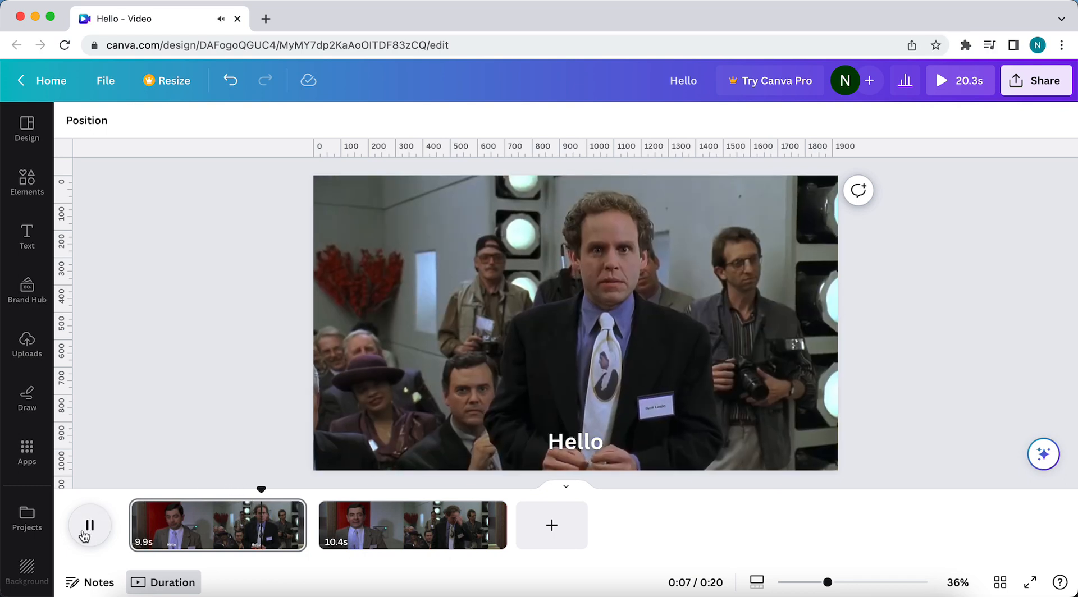
pyautogui.click(88, 526)
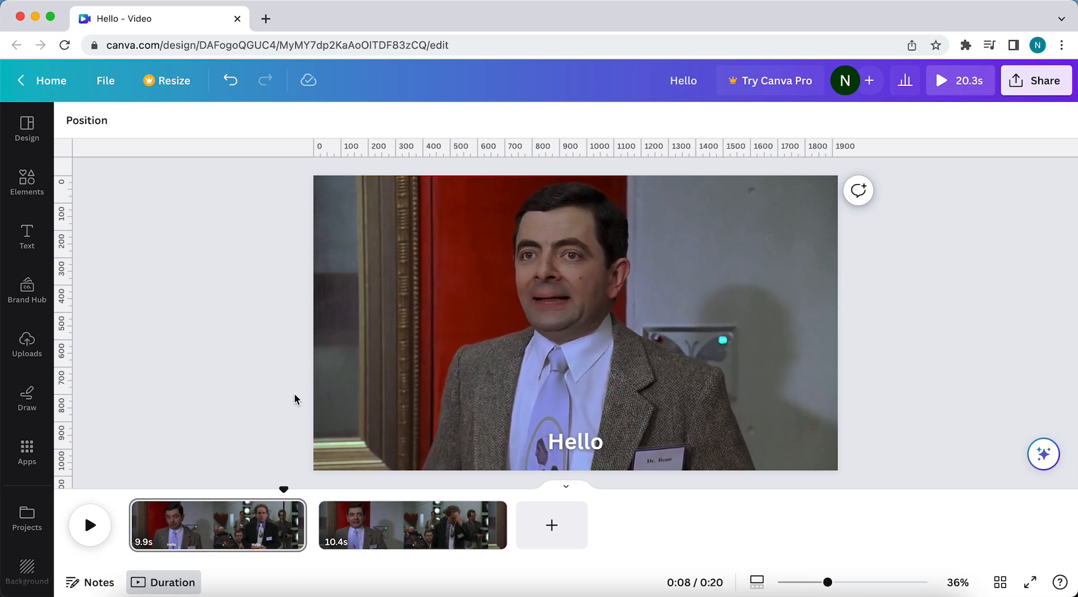
pyautogui.press('s')
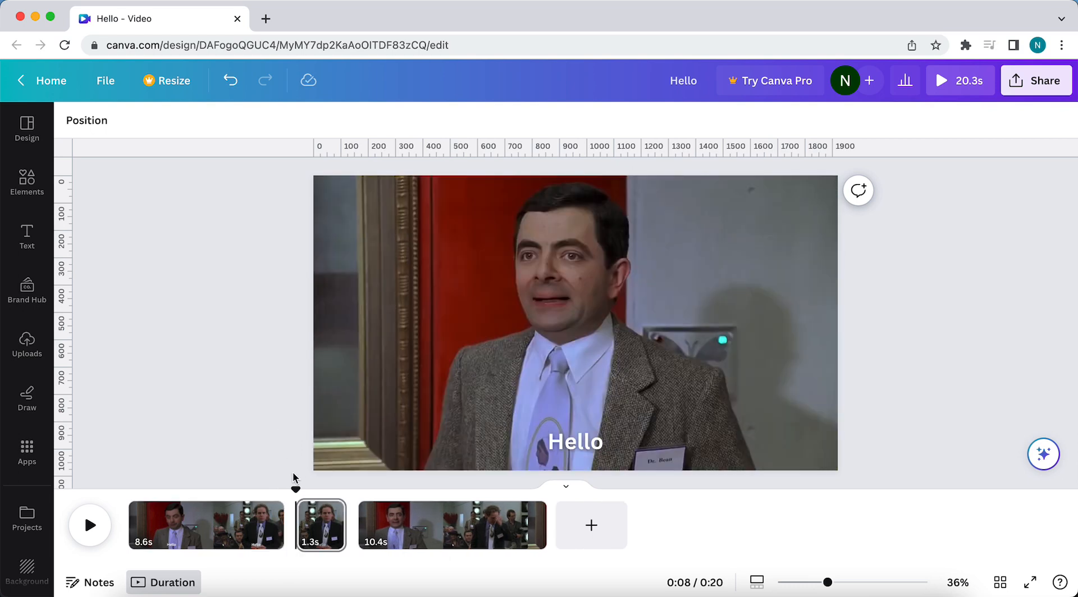
# Remove the Hello text from the 8.6-second opening clip.
pyautogui.moveTo(295, 492); pyautogui.dragTo(199, 489)
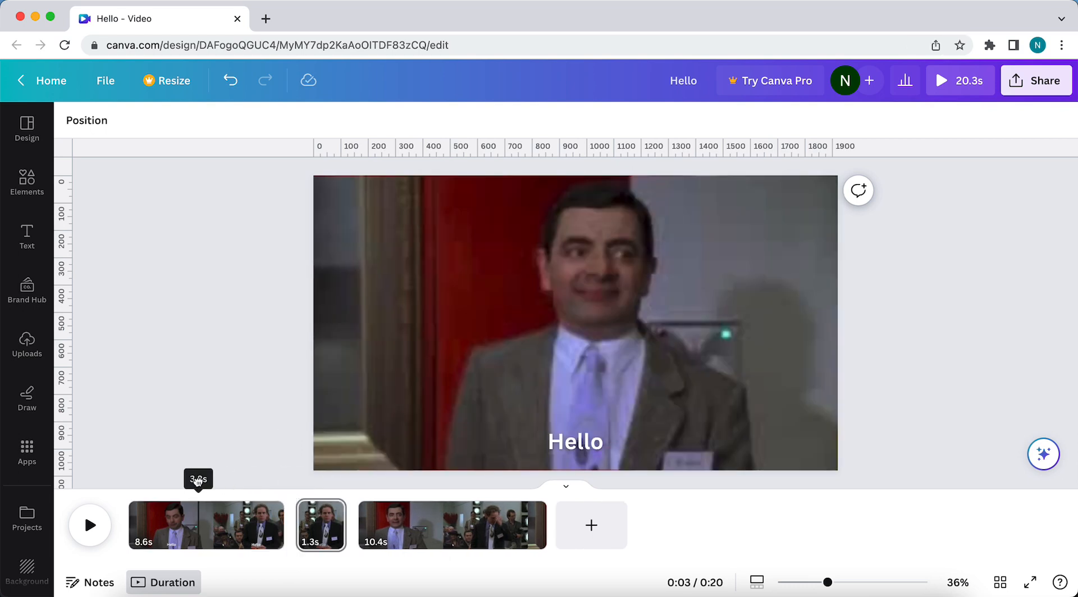
pyautogui.click(563, 442)
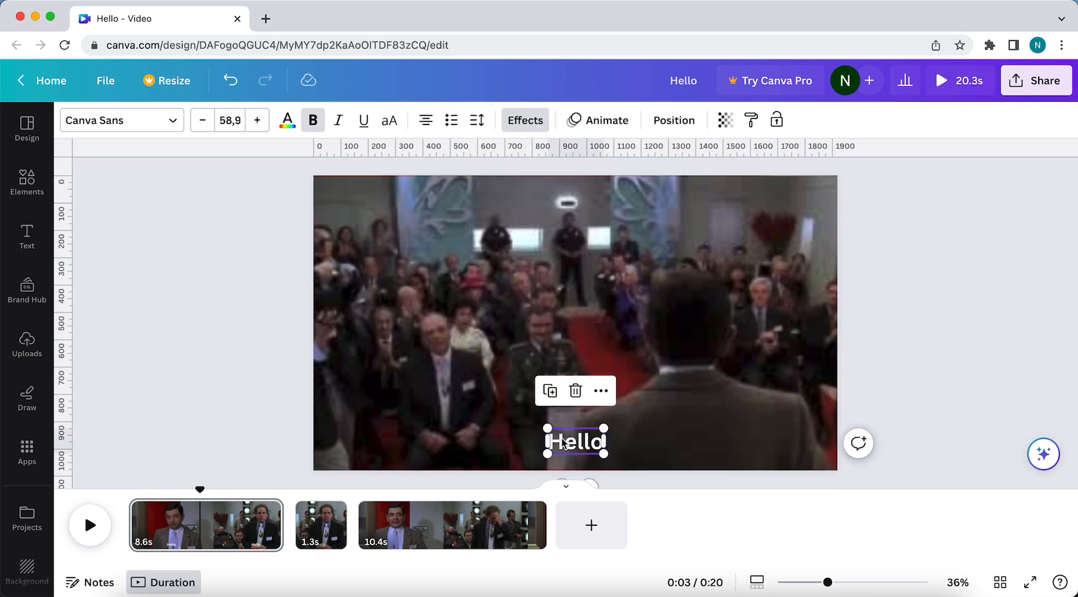
pyautogui.press('Delete')
# Play the video from late in the opening clip to check the caption's timing, pausing in the third clip at about 0:11.
pyautogui.moveTo(200, 490); pyautogui.dragTo(246, 488)
pyautogui.click(89, 525)
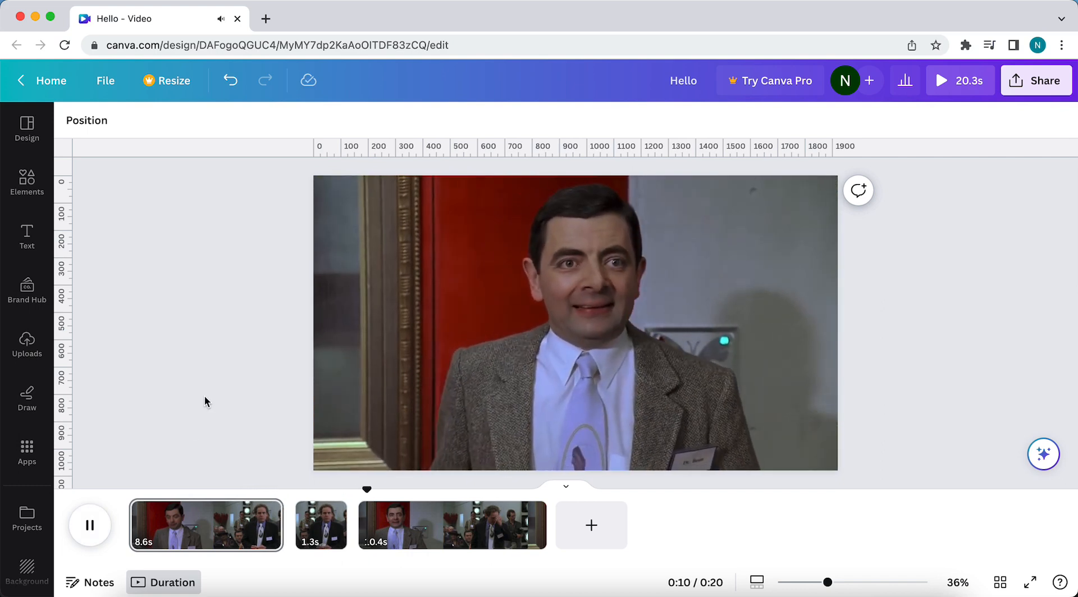
pyautogui.click(94, 530)
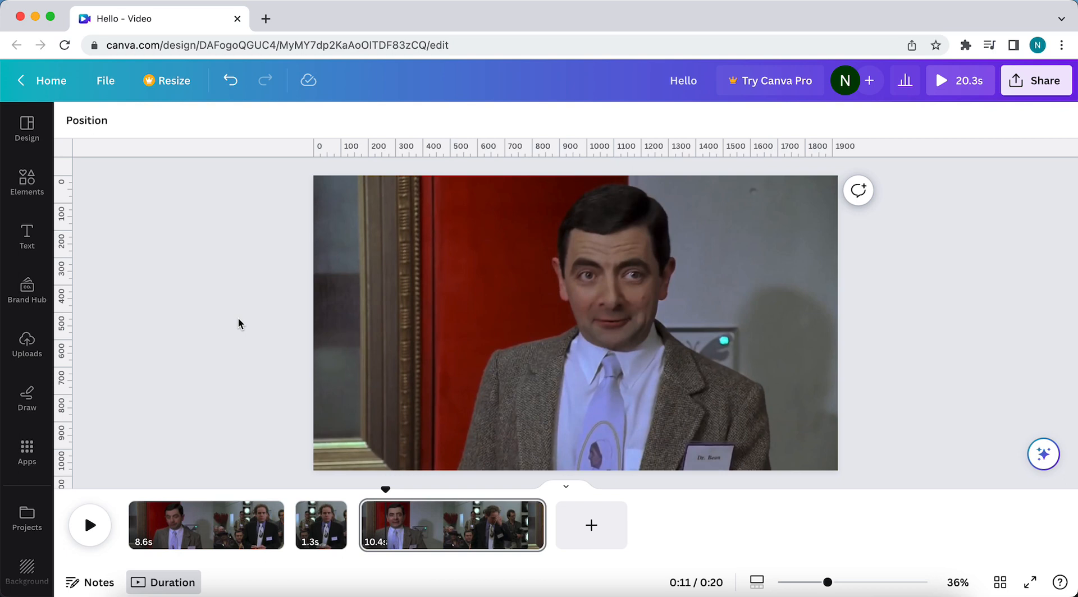
# Paste the styled Hello text onto the third clip and change its wording to "Well I'm Dr. Bean".
pyautogui.write('Hello')
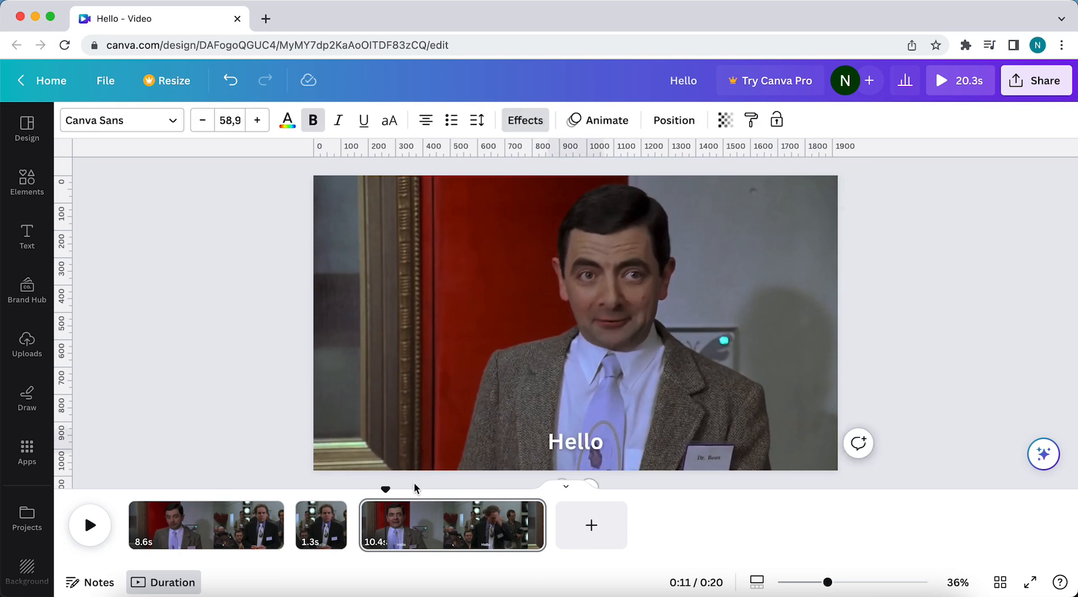
pyautogui.click(584, 441)
pyautogui.click(587, 441)
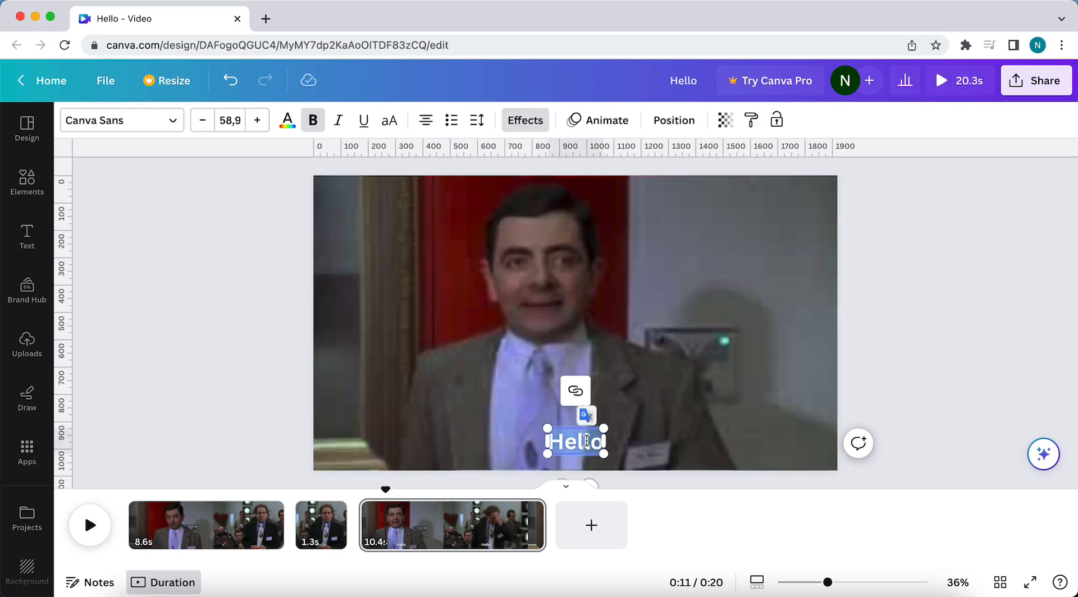
pyautogui.write('Well Im')
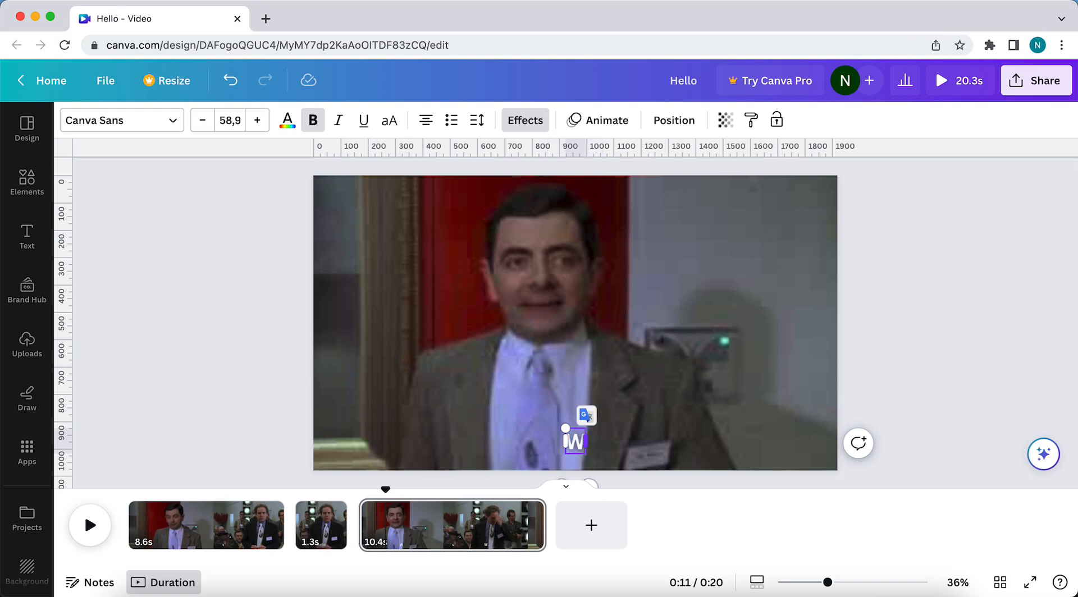
pyautogui.press('BackSpace')
pyautogui.press('BackSpace')
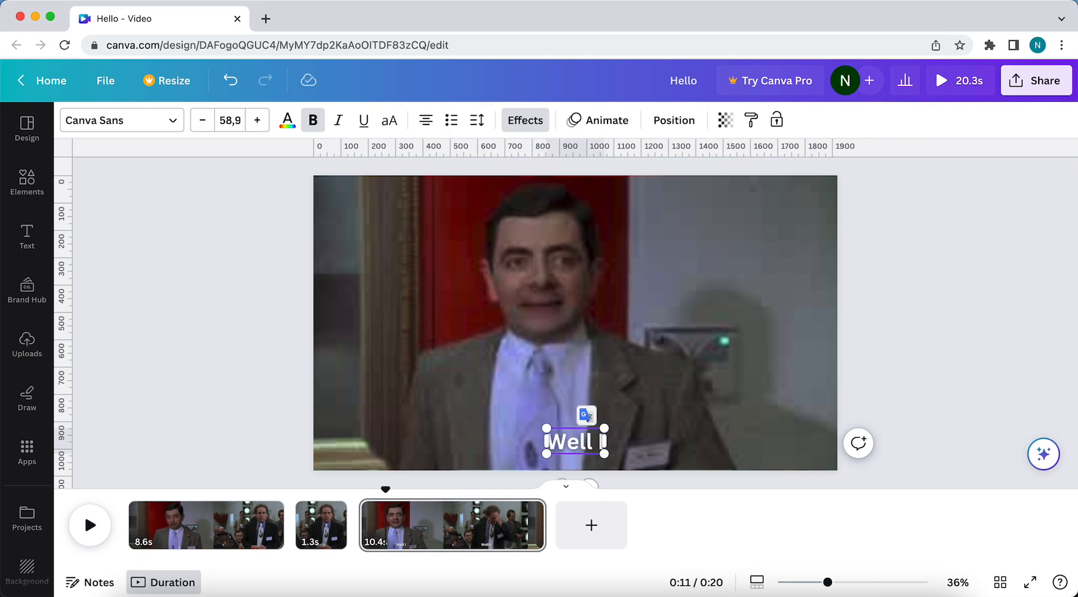
pyautogui.write("I'm Mr")
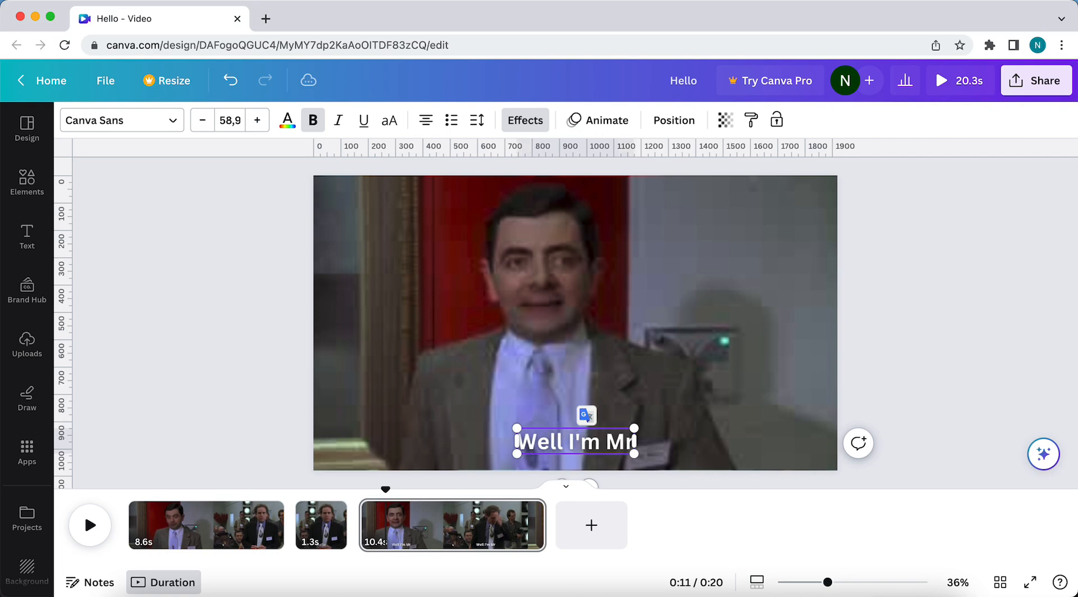
pyautogui.write('. Bean')
pyautogui.press('BackSpace')
pyautogui.press('BackSpace')
pyautogui.press('BackSpace')
pyautogui.press('BackSpace')
pyautogui.press('BackSpace')
pyautogui.press('BackSpace')
pyautogui.press('BackSpace')
pyautogui.press('BackSpace')
pyautogui.write('Dr')
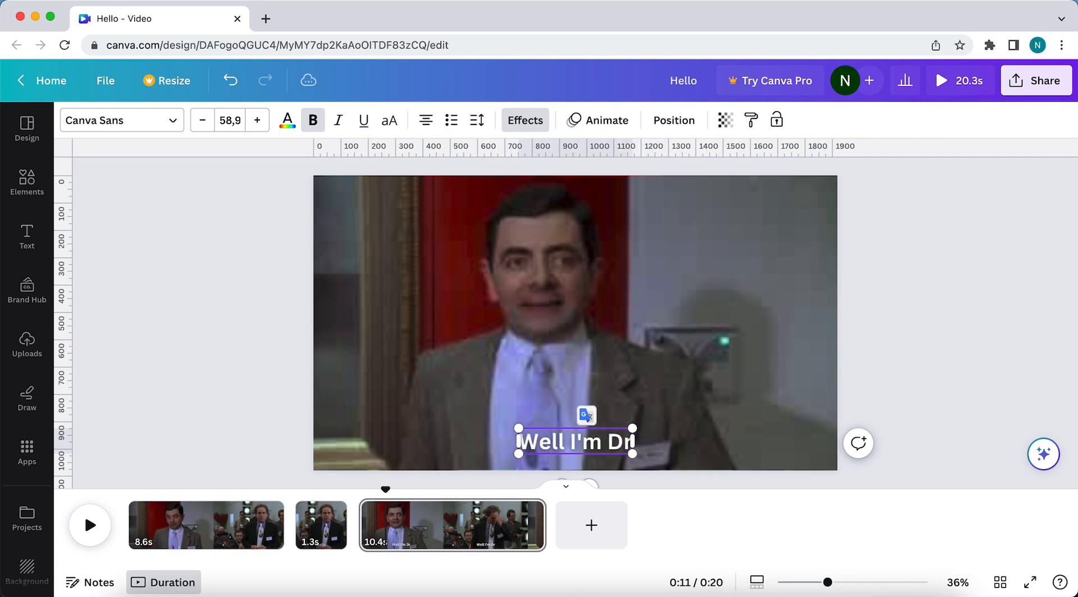
pyautogui.write('. Bean')
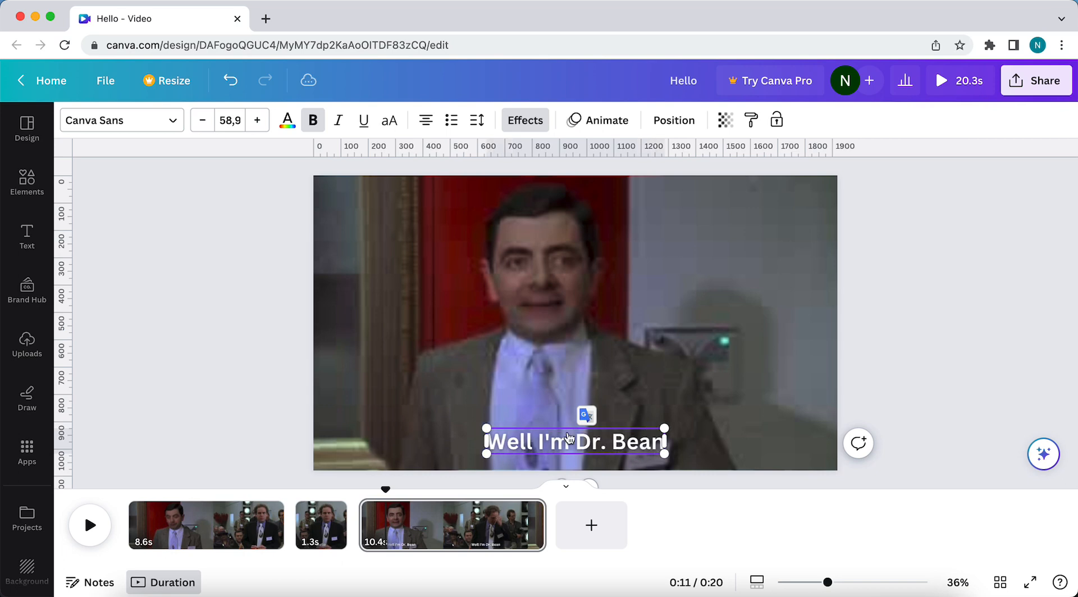
pyautogui.click(218, 341)
# Play the video from the second clip to about 0:12 to compare the new caption with the speech.
pyautogui.moveTo(386, 489); pyautogui.dragTo(325, 490)
pyautogui.click(78, 524)
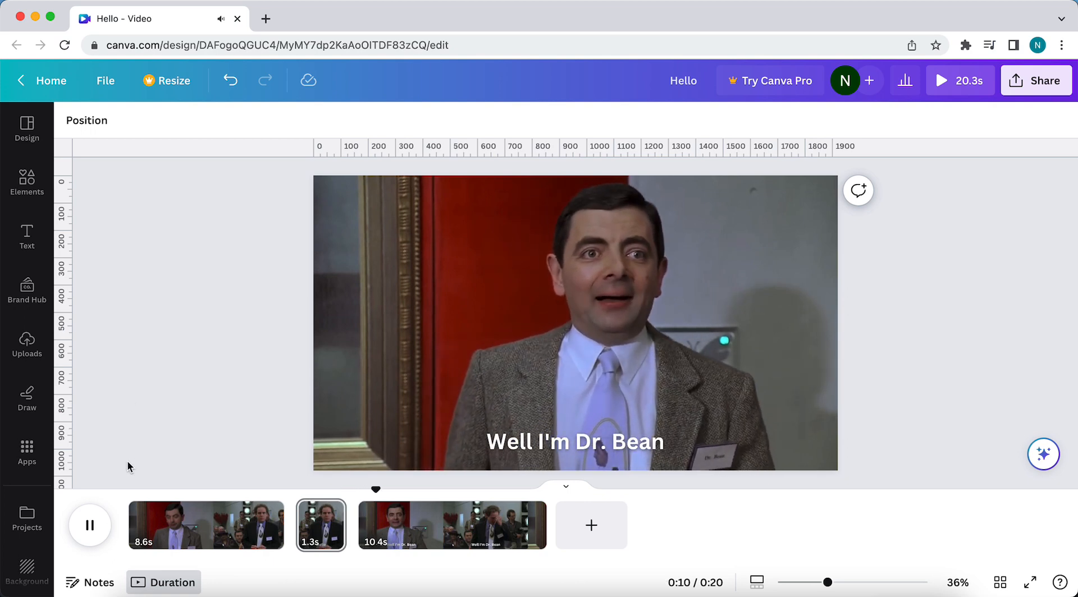
pyautogui.click(91, 530)
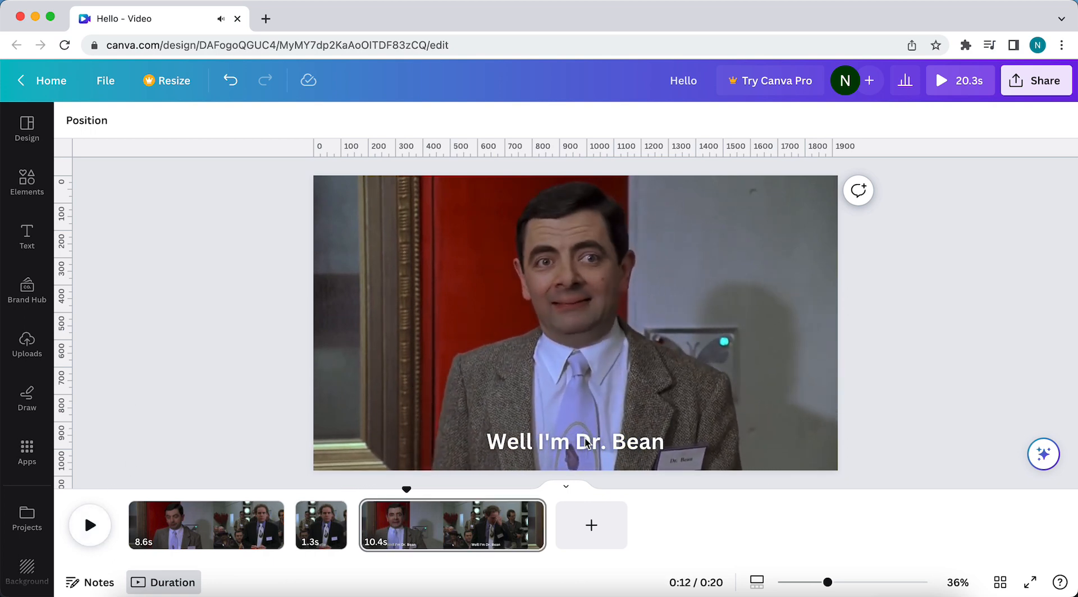
# Remove the word "Well" and its trailing space from the third clip's caption, leaving "I'm Dr. Bean".
pyautogui.click(517, 445)
pyautogui.click(513, 440)
pyautogui.click(526, 440)
pyautogui.doubleClick(527, 439)
pyautogui.press('BackSpace')
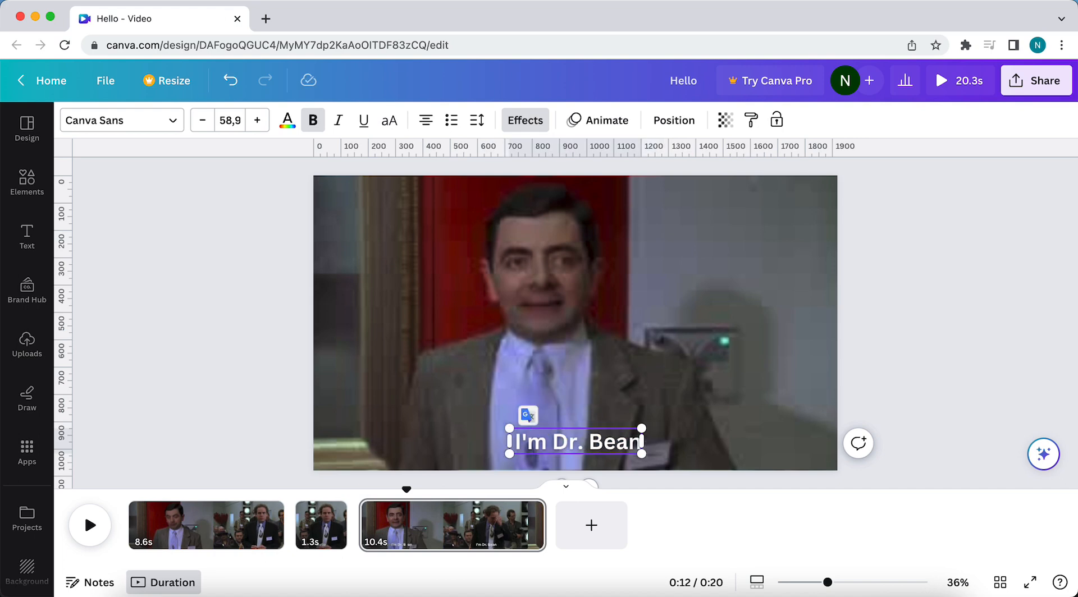
pyautogui.press('Delete')
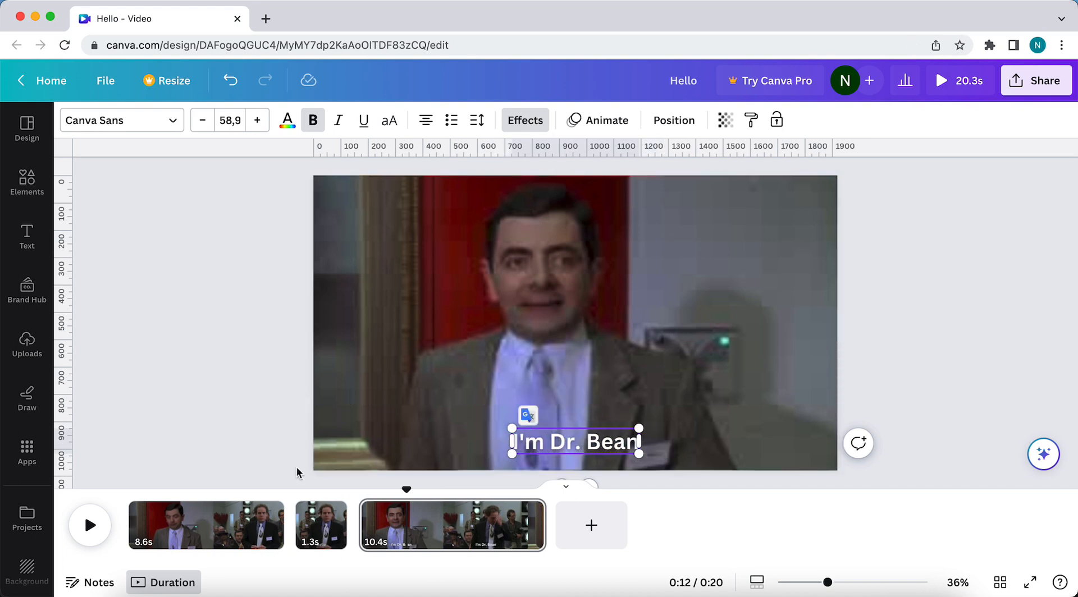
# Split the third clip about 2.2 seconds in, where the speech ends, and delete the caption from the remaining 8.2-second clip.
pyautogui.click(397, 523)
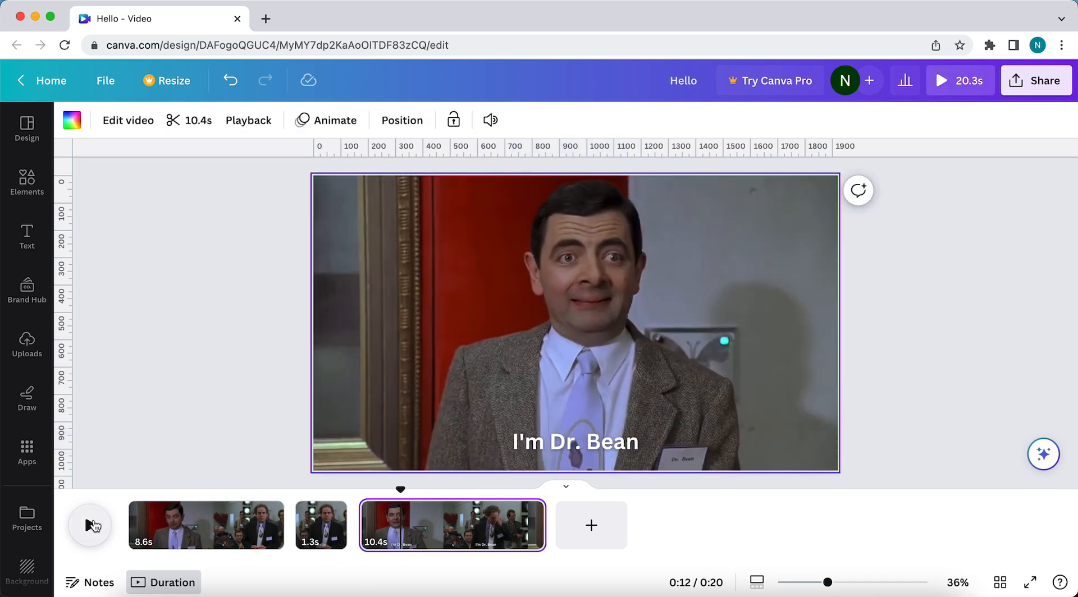
pyautogui.click(91, 526)
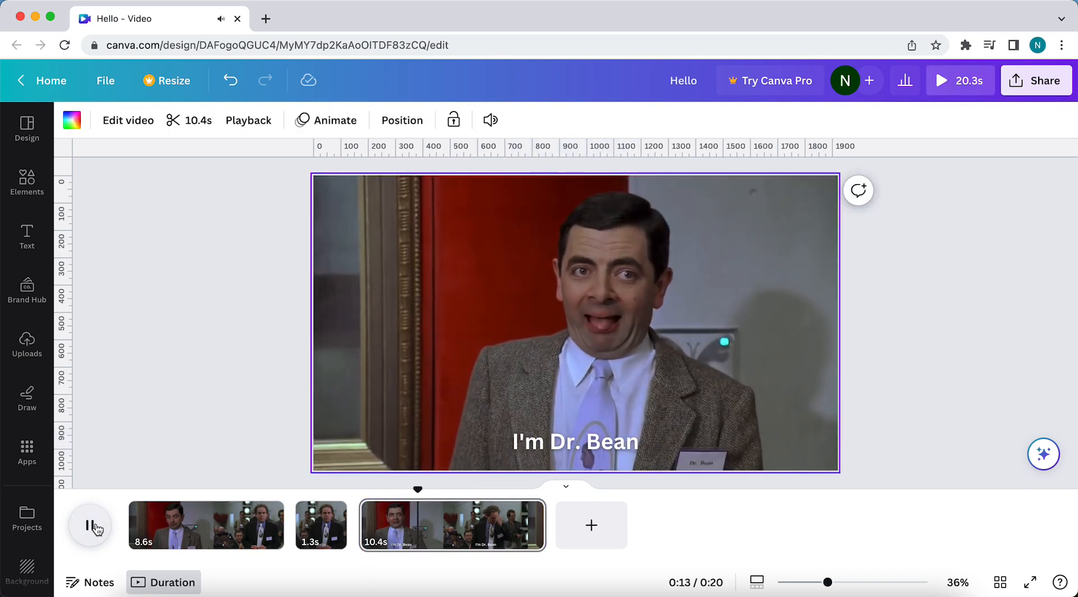
pyautogui.click(412, 510)
pyautogui.moveTo(420, 490); pyautogui.dragTo(379, 489)
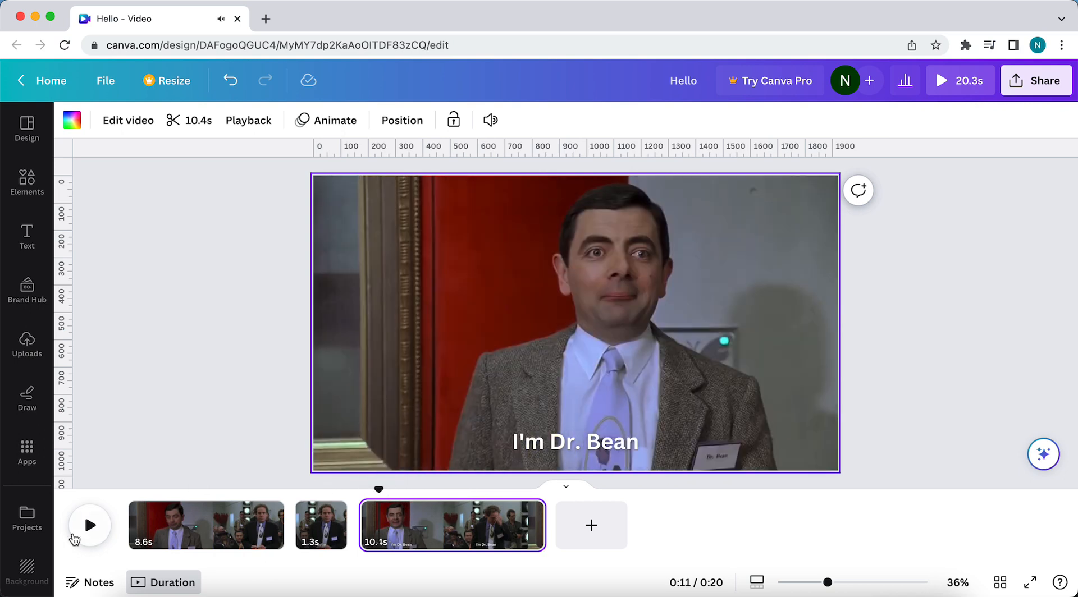
pyautogui.click(78, 531)
pyautogui.click(79, 531)
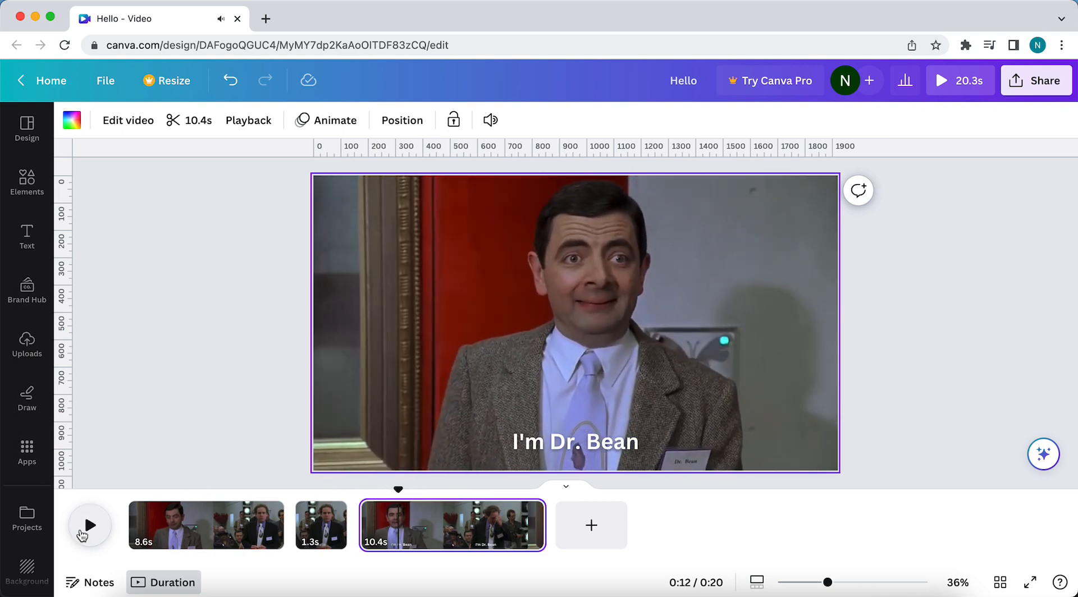
pyautogui.press('s')
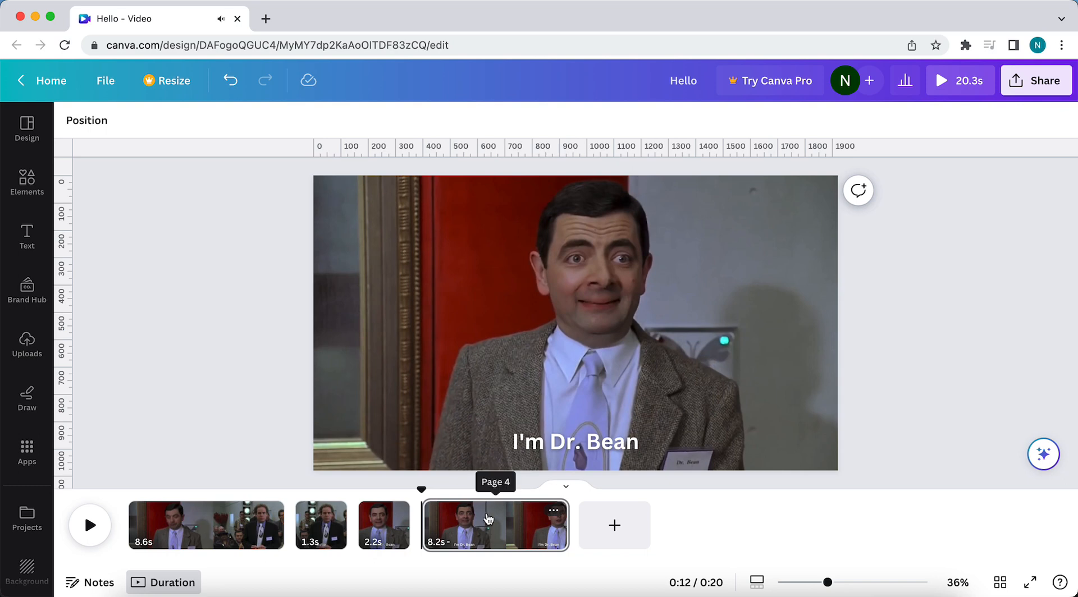
pyautogui.click(537, 445)
# Play the video from late in the opening clip to check when both captions appear and disappear.
pyautogui.moveTo(420, 489); pyautogui.dragTo(249, 495)
pyautogui.click(90, 525)
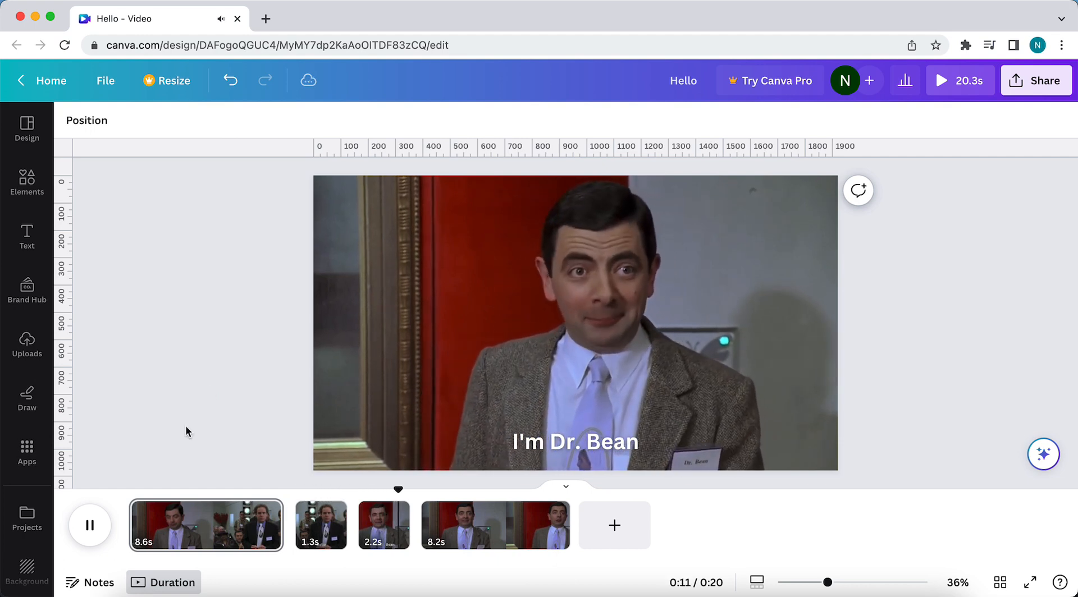
pyautogui.click(90, 525)
# Apply the Pop text animation to the Hello caption in the 1.3-second clip, animating on both enter and exit.
pyautogui.click(345, 531)
pyautogui.click(548, 440)
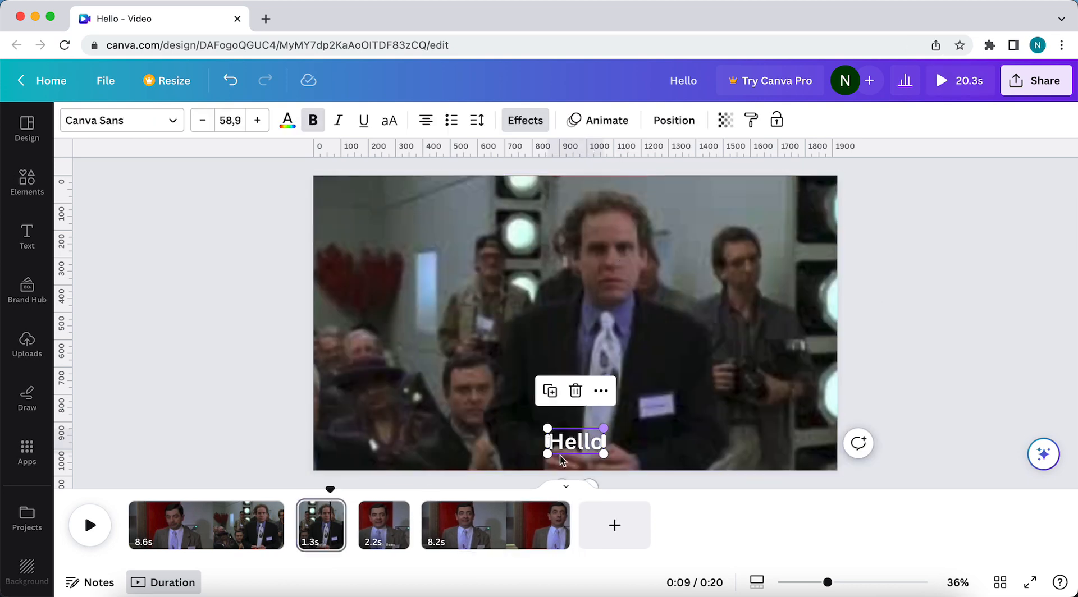
pyautogui.click(590, 120)
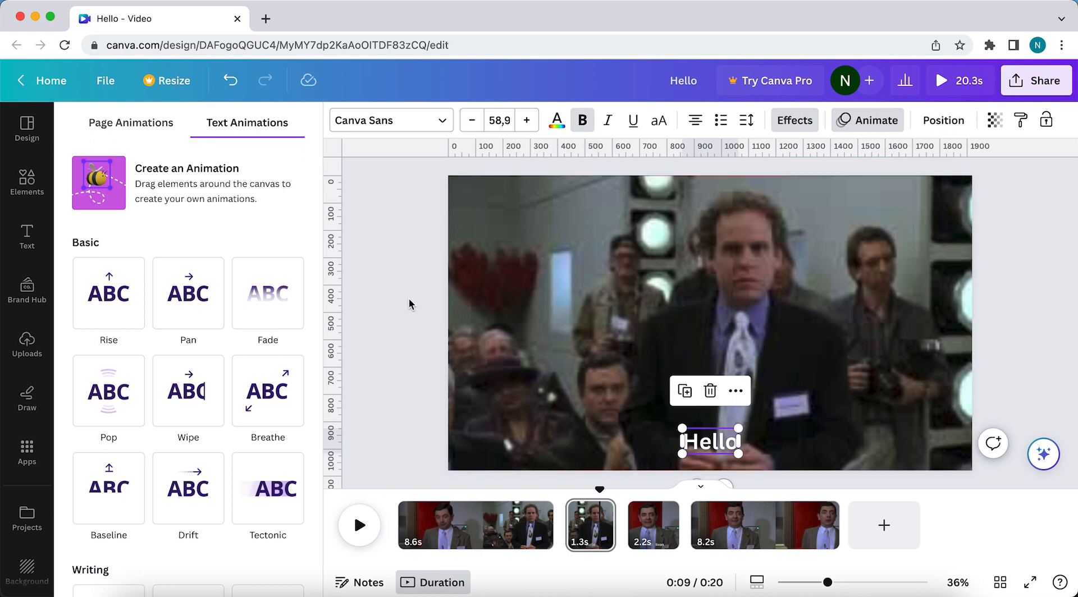
pyautogui.scroll(-5, 261, 343)
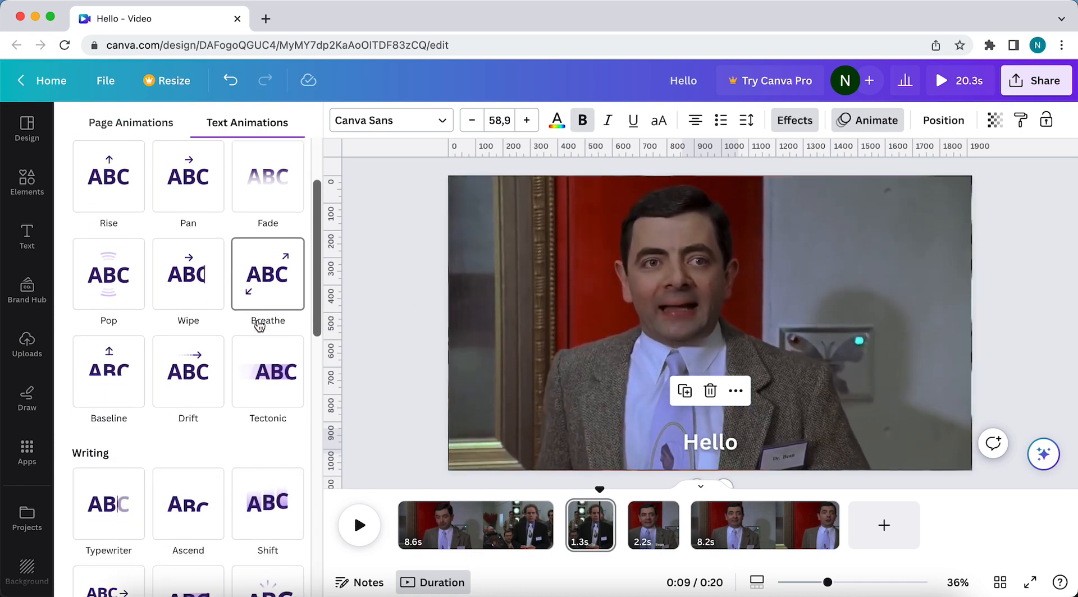
pyautogui.scroll(-8, 207, 438)
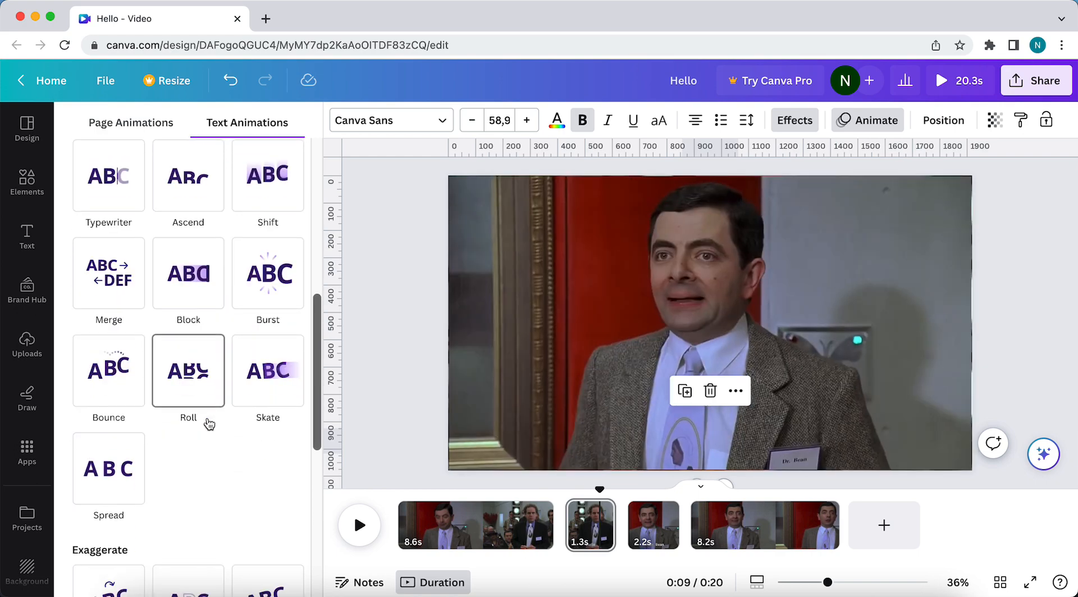
pyautogui.scroll(8, 201, 471)
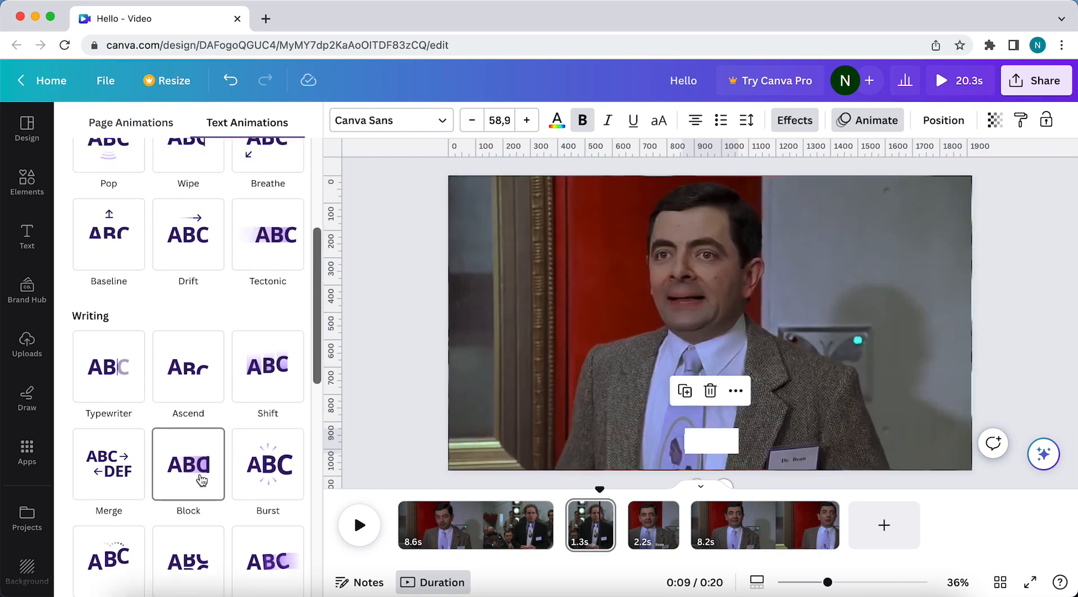
pyautogui.scroll(2, 201, 480)
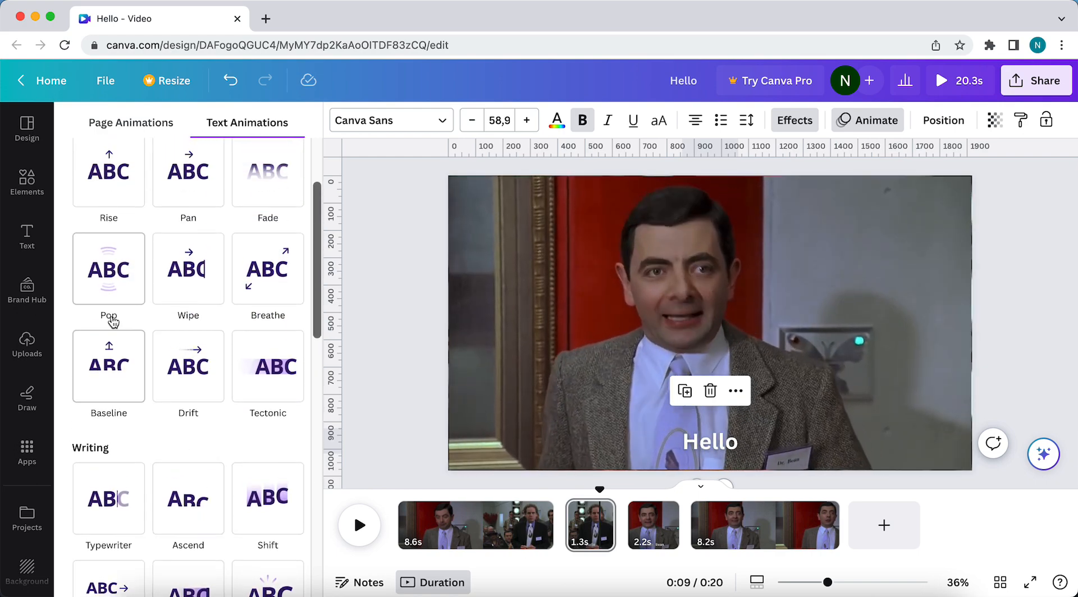
pyautogui.click(109, 303)
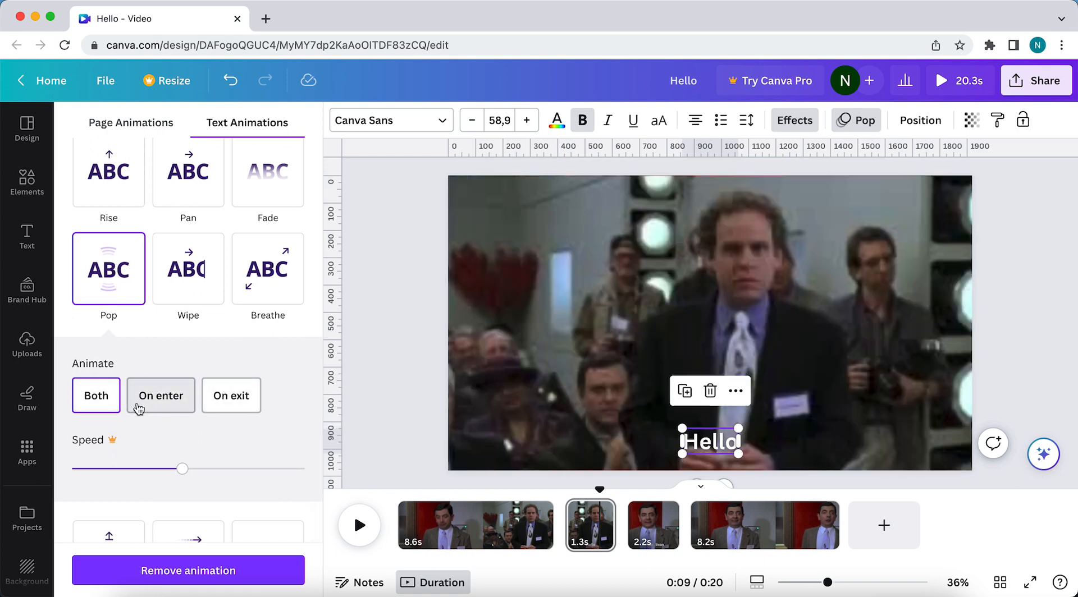
pyautogui.click(139, 400)
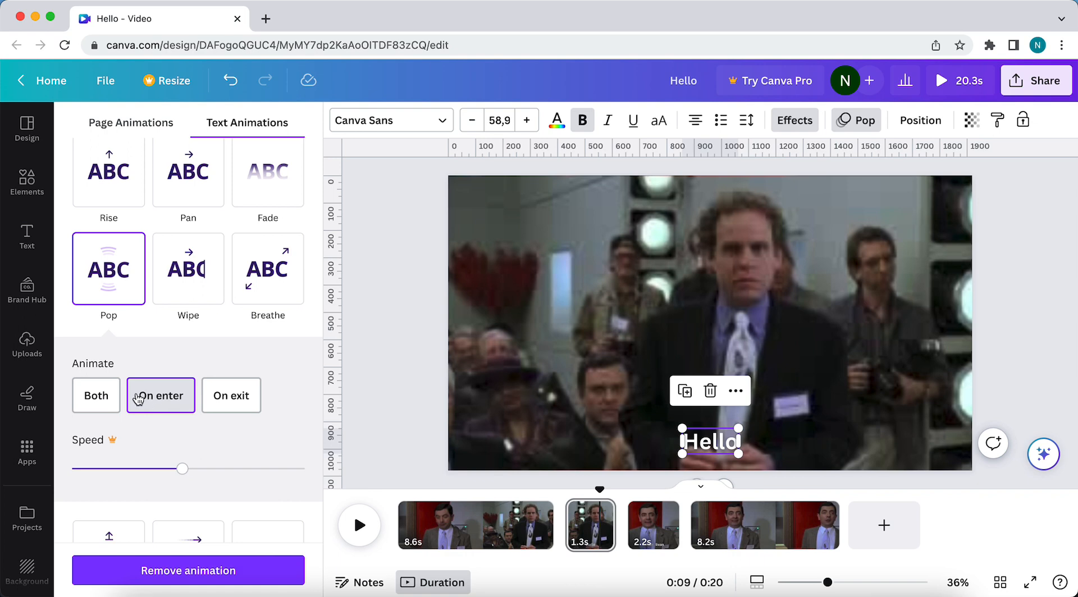
pyautogui.click(98, 399)
pyautogui.click(378, 346)
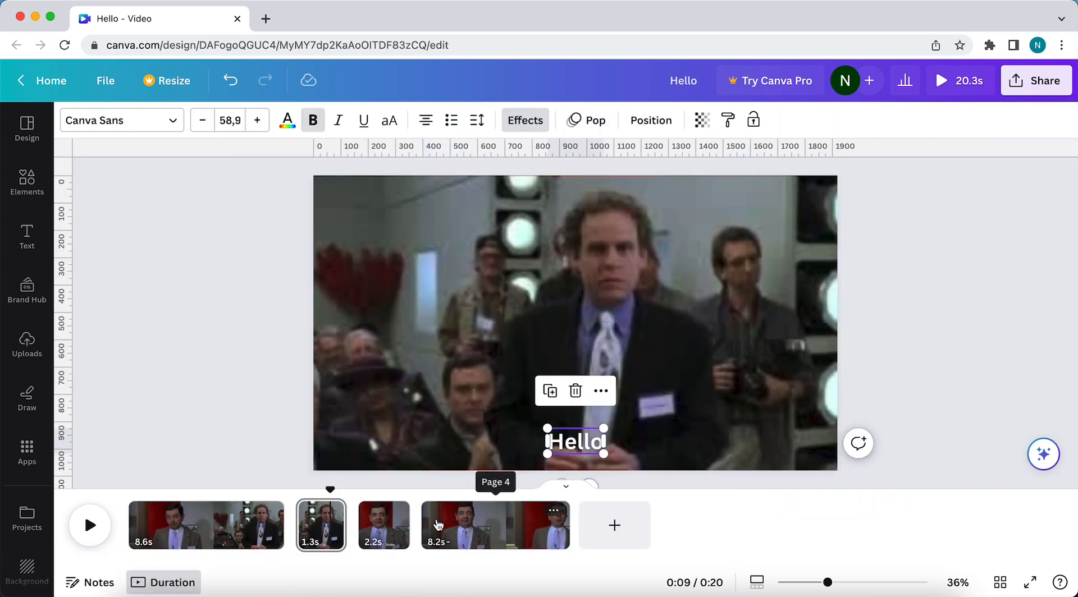
# Apply the Pop text animation to the "I'm Dr. Bean" caption in the 2.2-second clip.
pyautogui.click(382, 525)
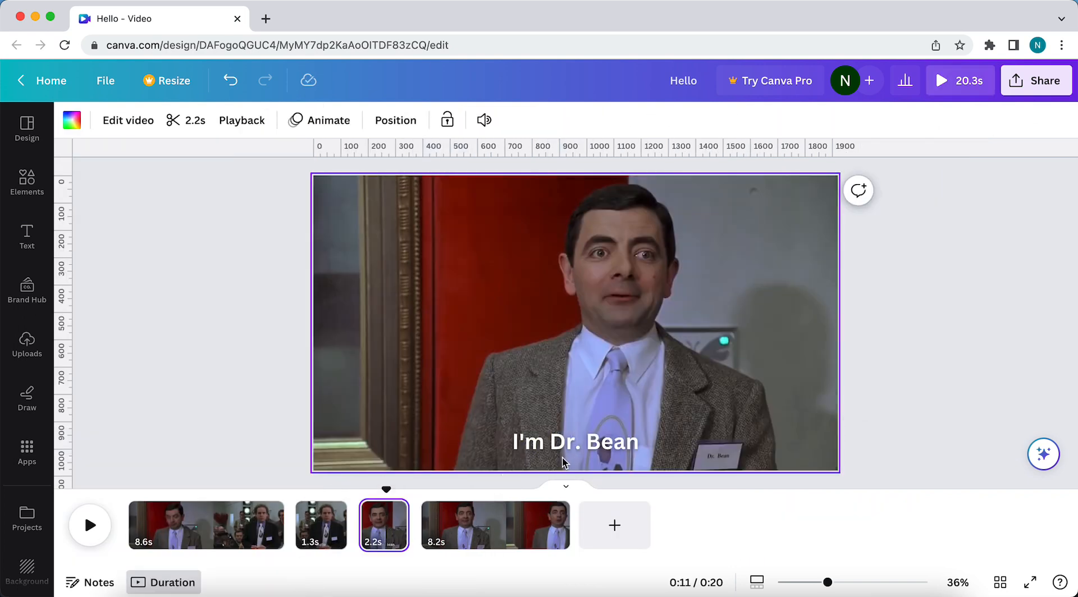
pyautogui.click(564, 446)
pyautogui.click(602, 119)
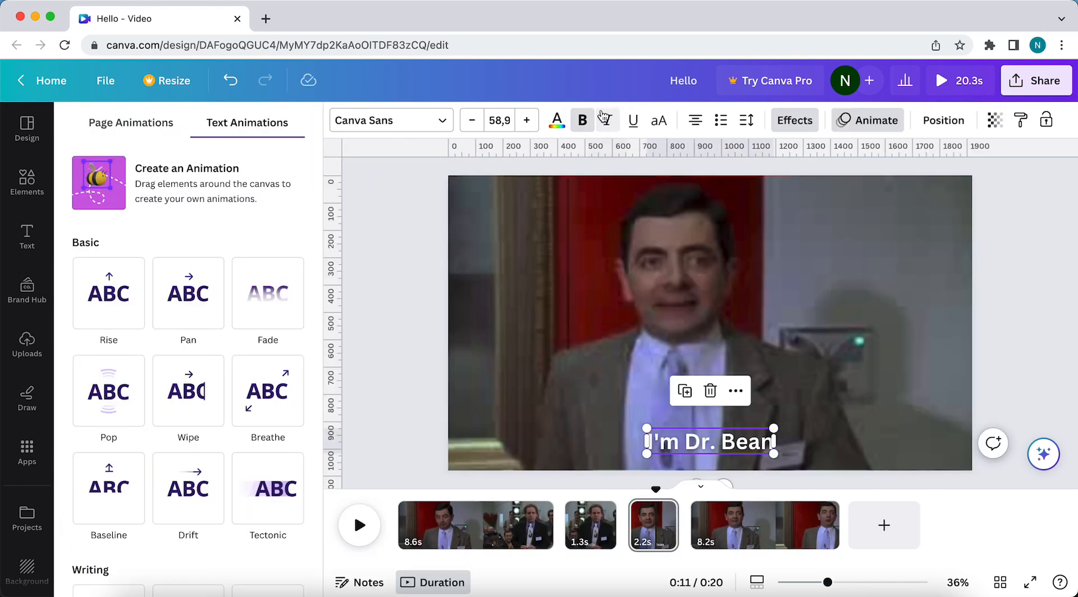
pyautogui.click(108, 393)
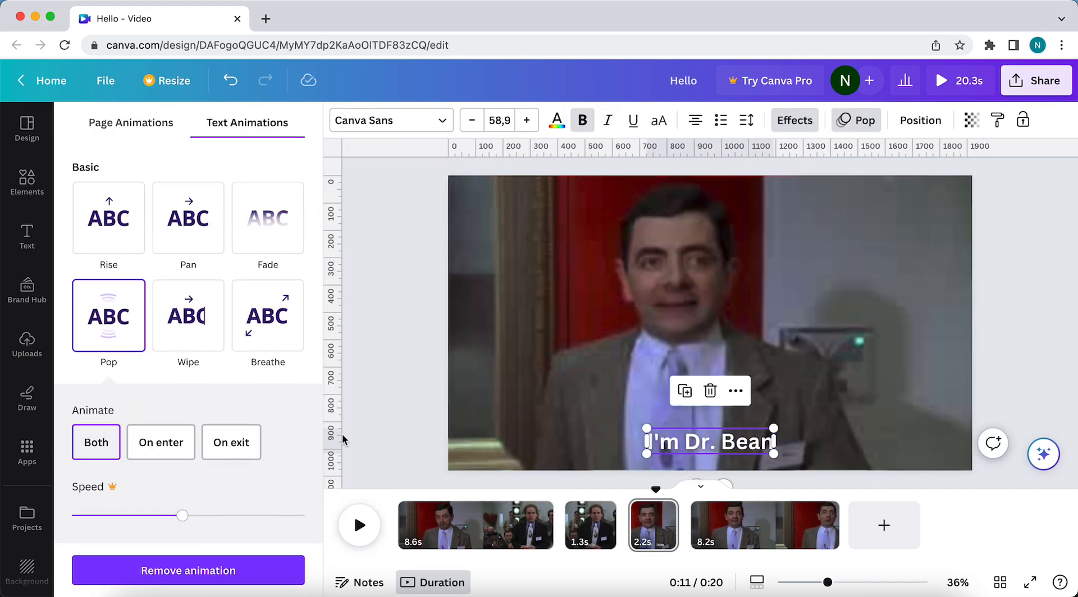
pyautogui.click(377, 413)
# Play the video from the end of the opening clip into the last clip to preview the Pop animations.
pyautogui.moveTo(383, 492); pyautogui.dragTo(273, 492)
pyautogui.click(90, 525)
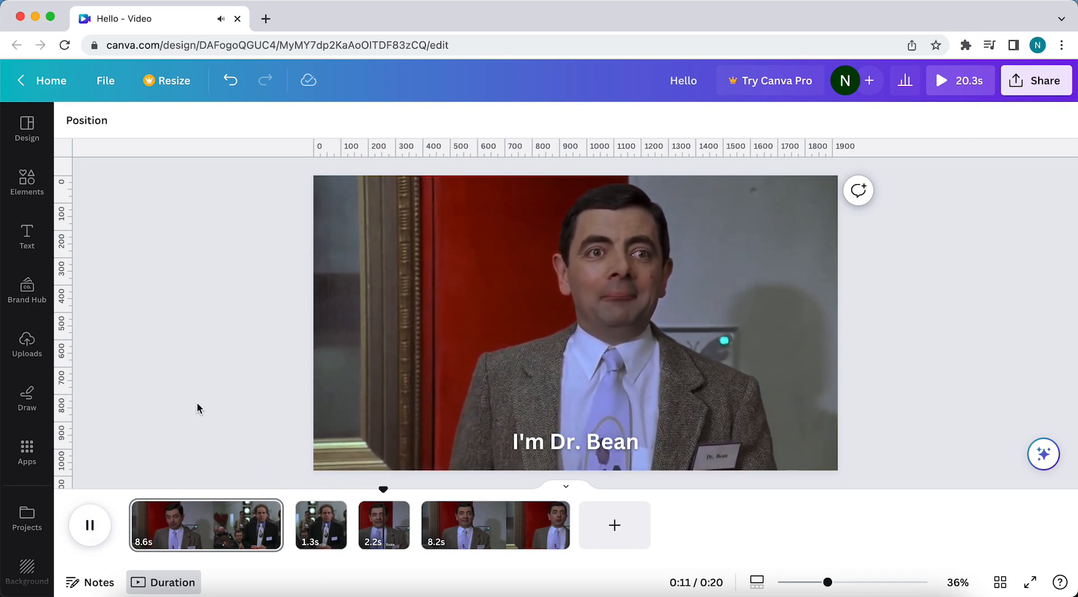
pyautogui.click(90, 525)
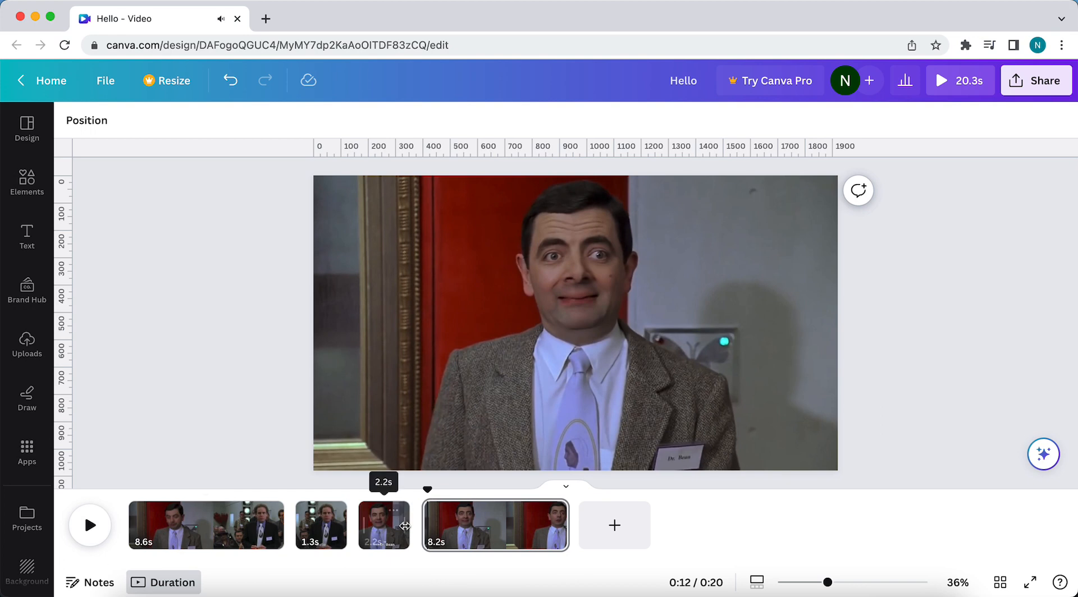
# Color only the word "Bean" red in the 2.2-second clip's caption.
pyautogui.click(383, 521)
pyautogui.click(610, 445)
pyautogui.doubleClick(610, 446)
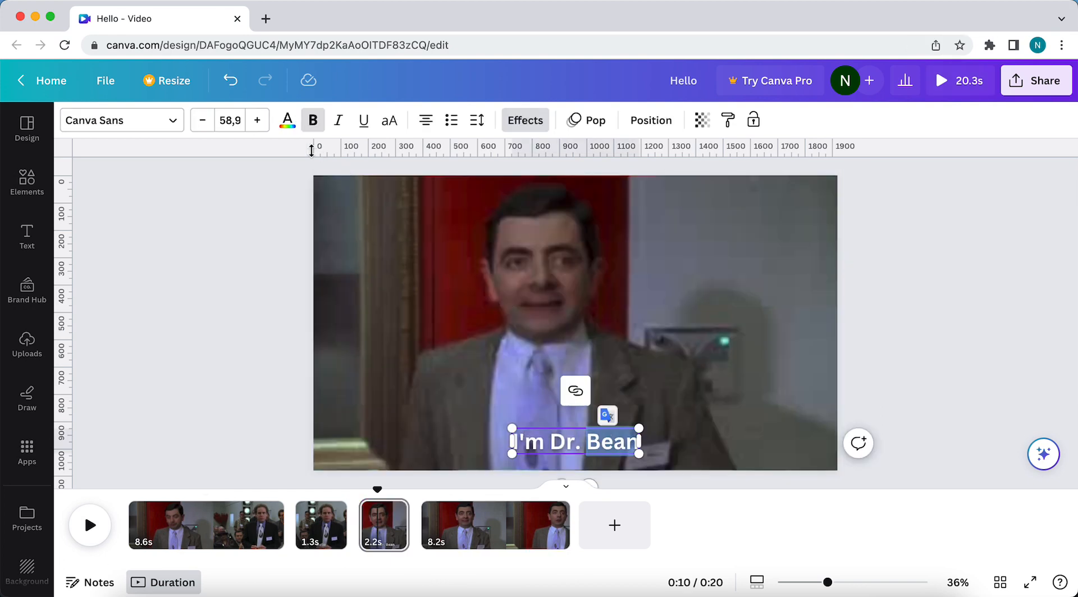
pyautogui.click(288, 120)
pyautogui.click(98, 490)
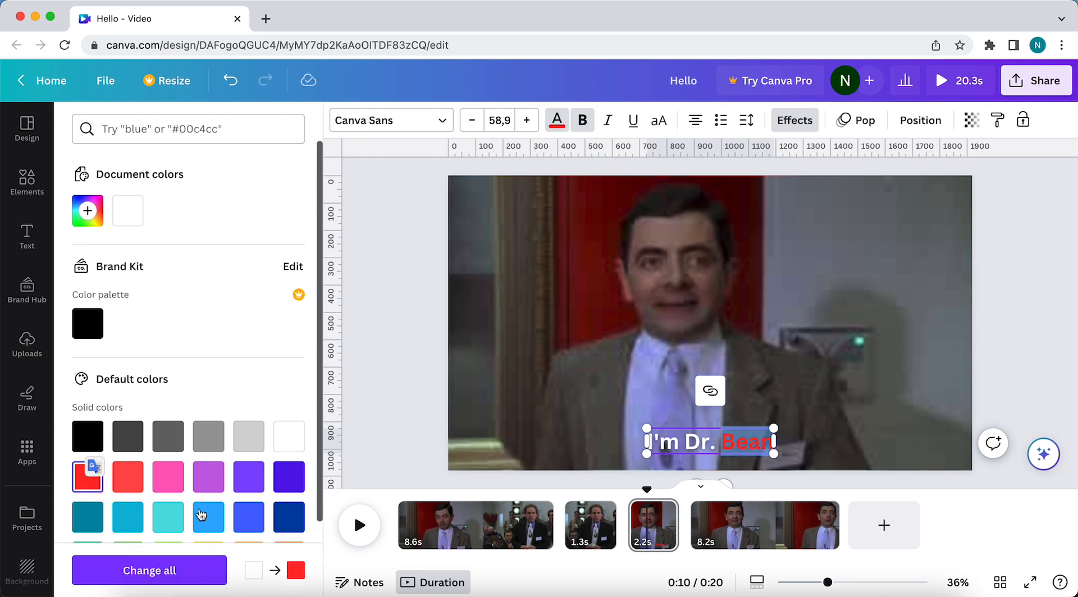
pyautogui.click(339, 398)
pyautogui.click(276, 409)
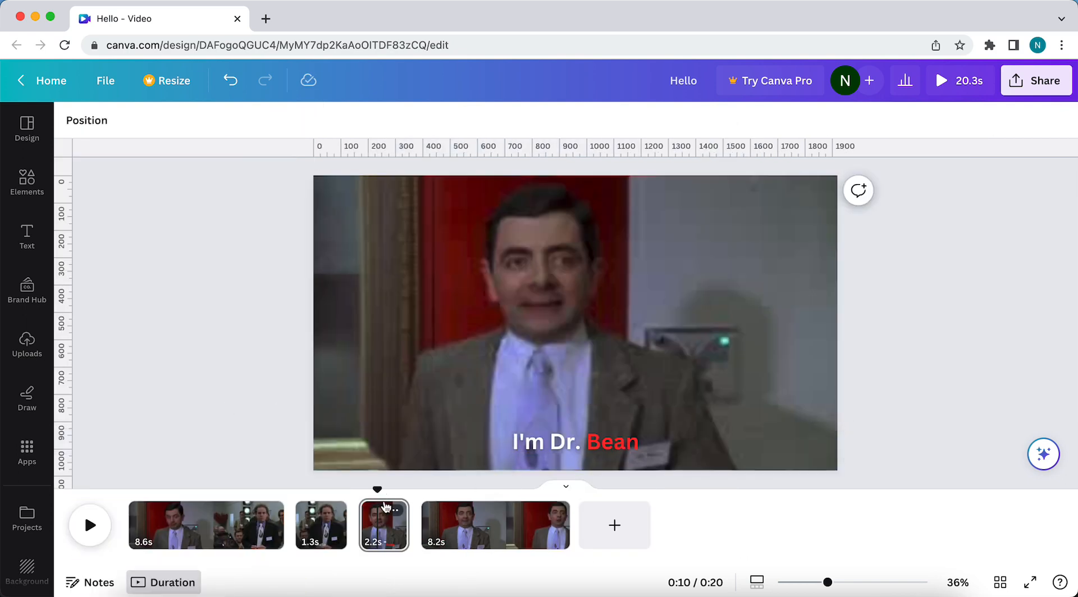
# Play the captioned section again from late in the opening clip to review the red-highlighted word.
pyautogui.moveTo(379, 490); pyautogui.dragTo(259, 491)
pyautogui.click(90, 525)
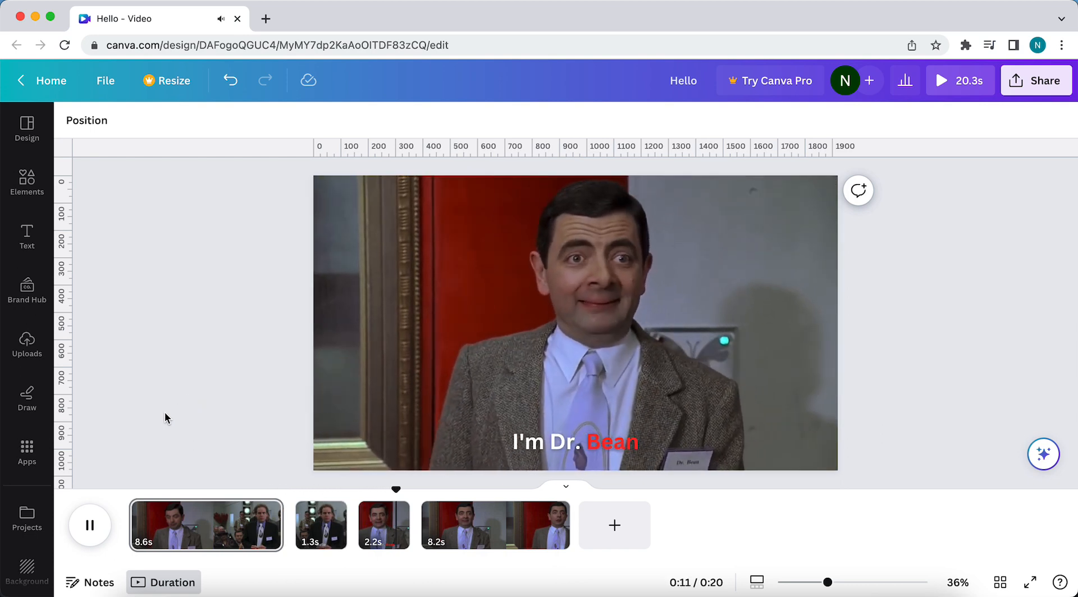
pyautogui.click(88, 527)
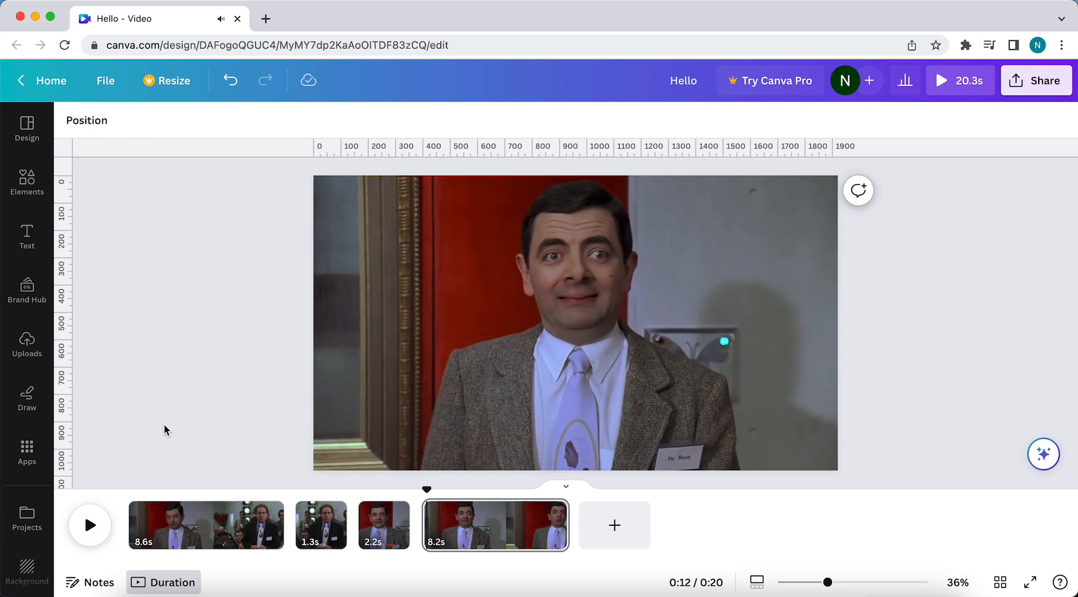